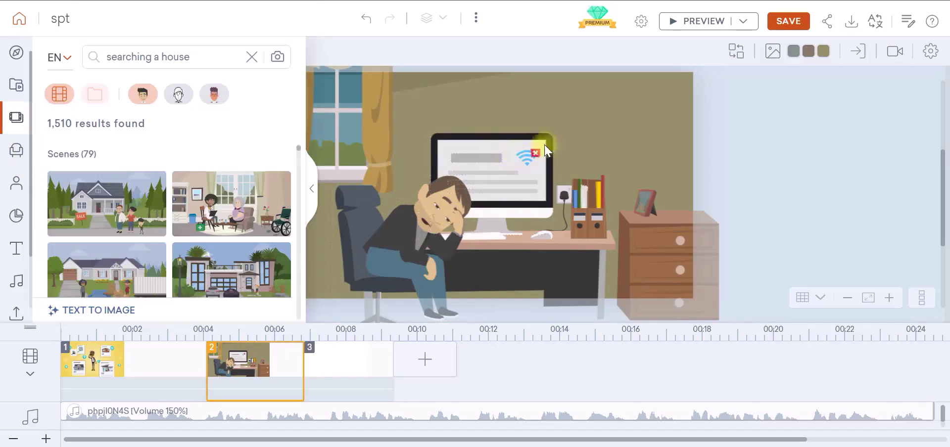
# Replace the seated man in scene 2 with the character wearing glasses and delete the Wi-Fi icon from the computer screen
pyautogui.click(330, 263)
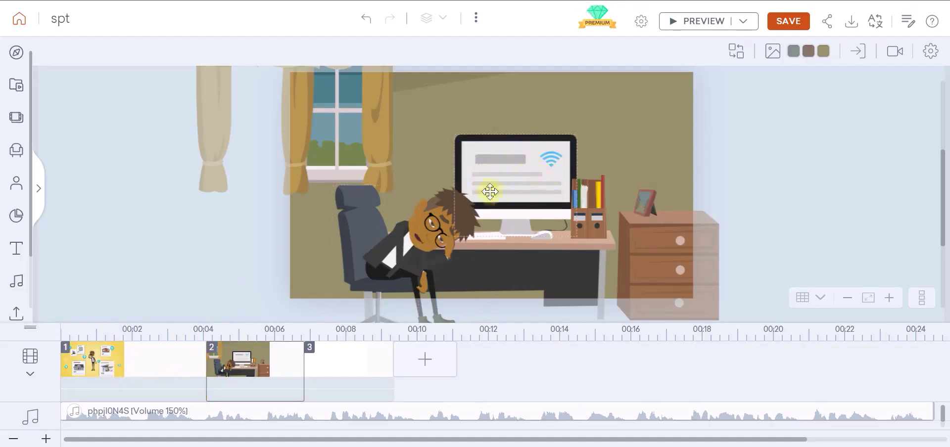
pyautogui.click(554, 158)
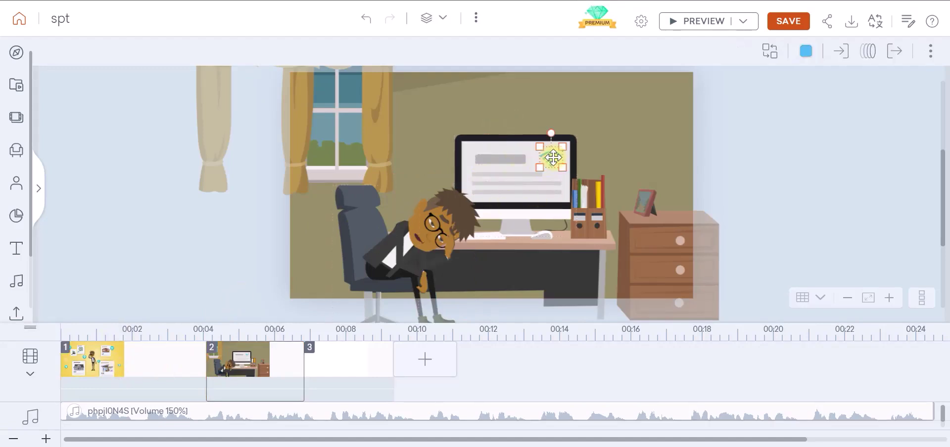
pyautogui.press('Delete')
# Lock the standing man in the middle of scene 1
pyautogui.click(161, 395)
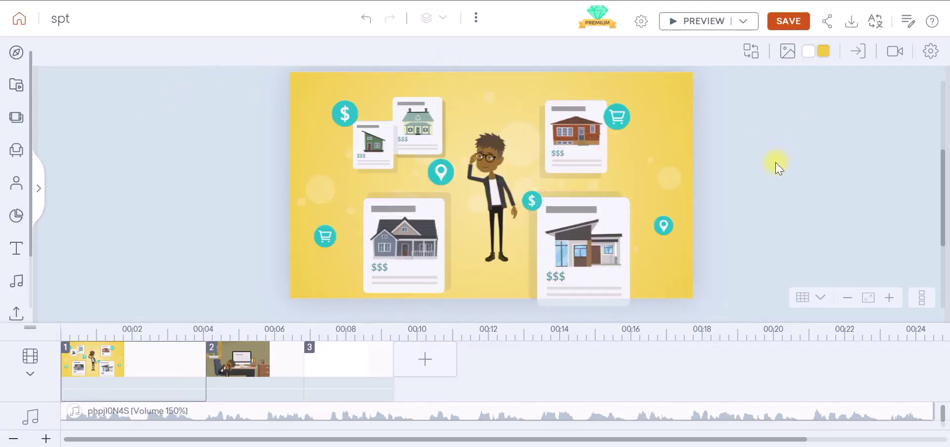
pyautogui.click(494, 189)
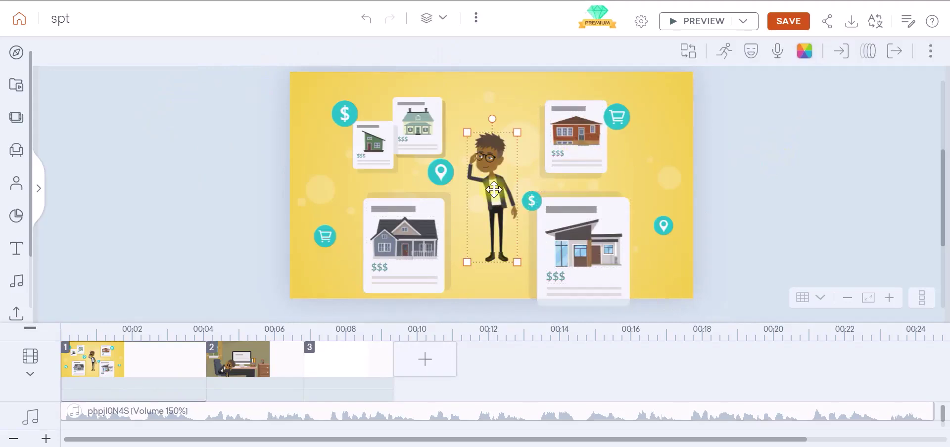
pyautogui.rightClick(494, 191)
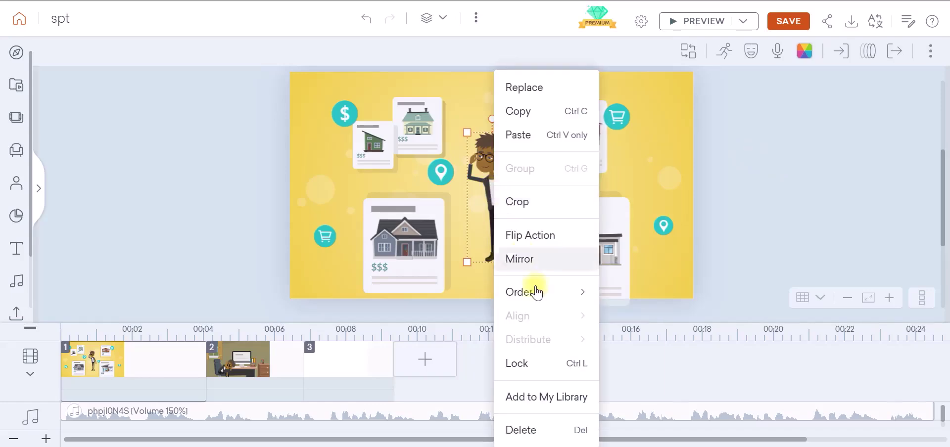
pyautogui.click(544, 369)
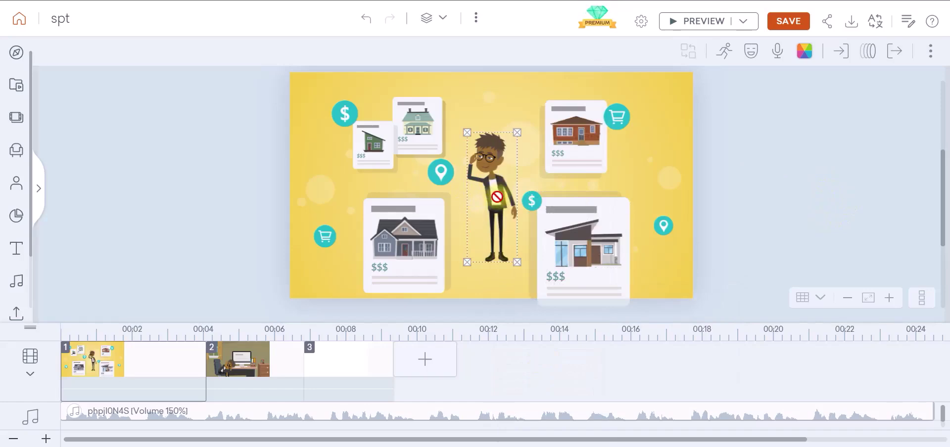
# Copy all the house listing cards and icons around the man in scene 1 and paste them into scene 2
pyautogui.moveTo(171, 93); pyautogui.dragTo(702, 228)
pyautogui.hotkey('ctrl', 'c')
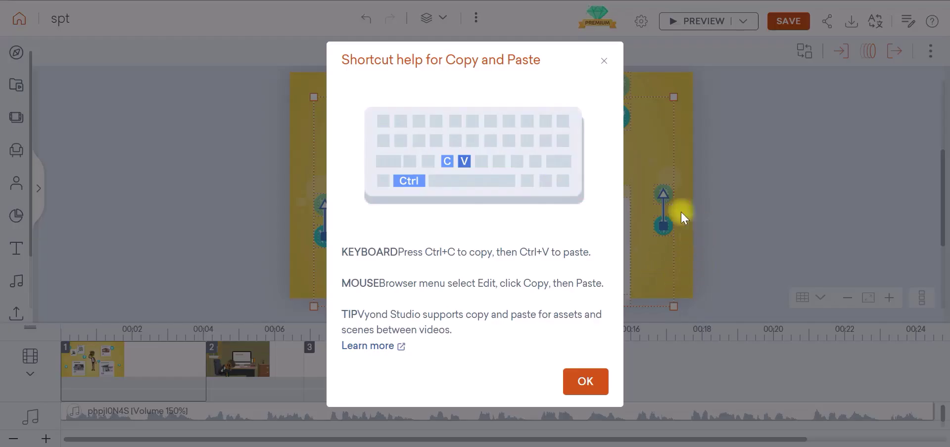
pyautogui.click(591, 385)
pyautogui.click(296, 384)
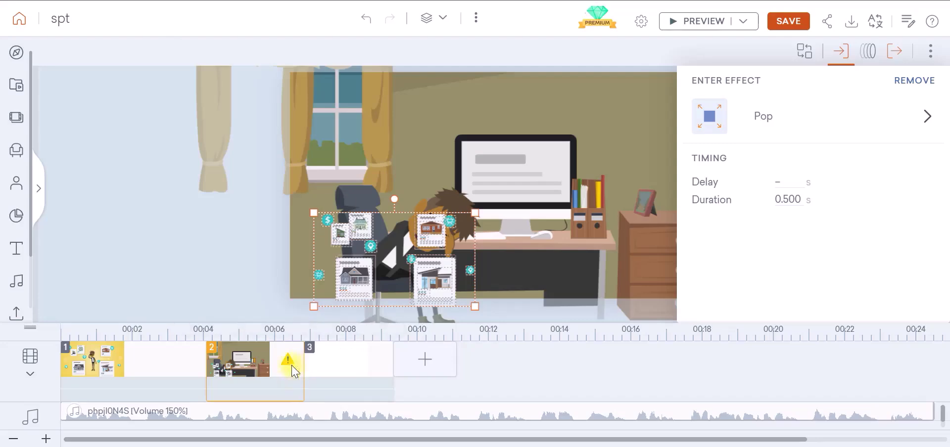
# Remove the enter and exit effects from the pasted house listings and shorten scene 2 in the timeline
pyautogui.moveTo(287, 369)
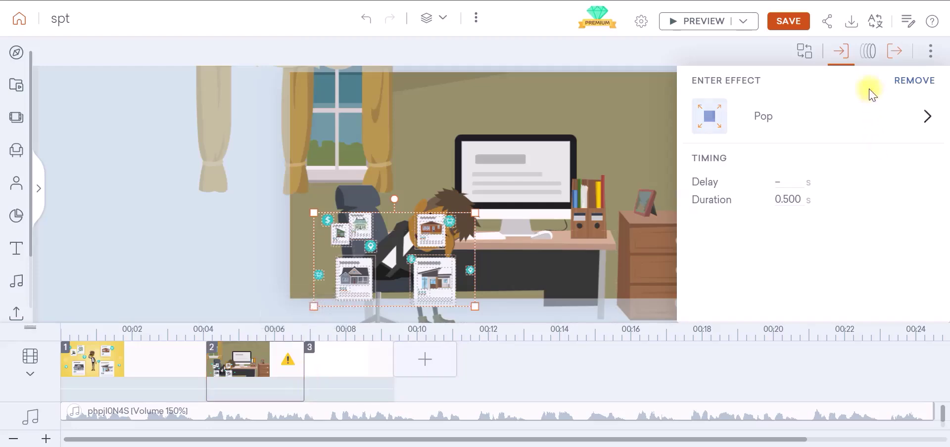
pyautogui.click(915, 83)
pyautogui.click(893, 51)
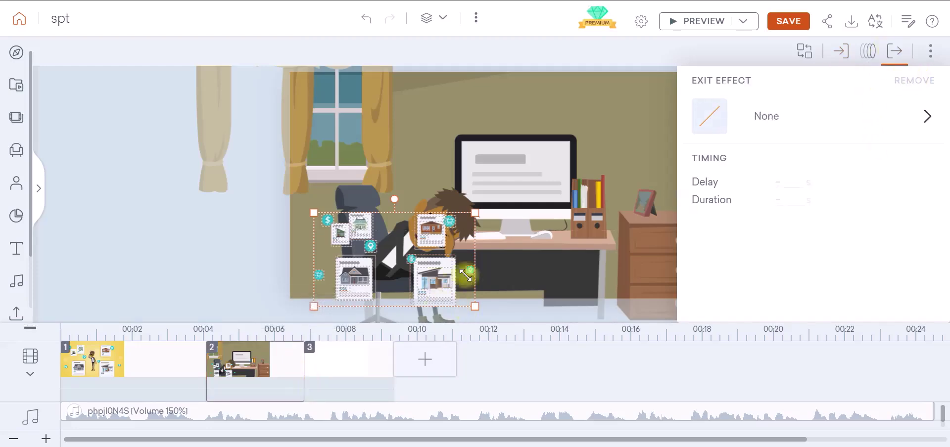
pyautogui.click(292, 373)
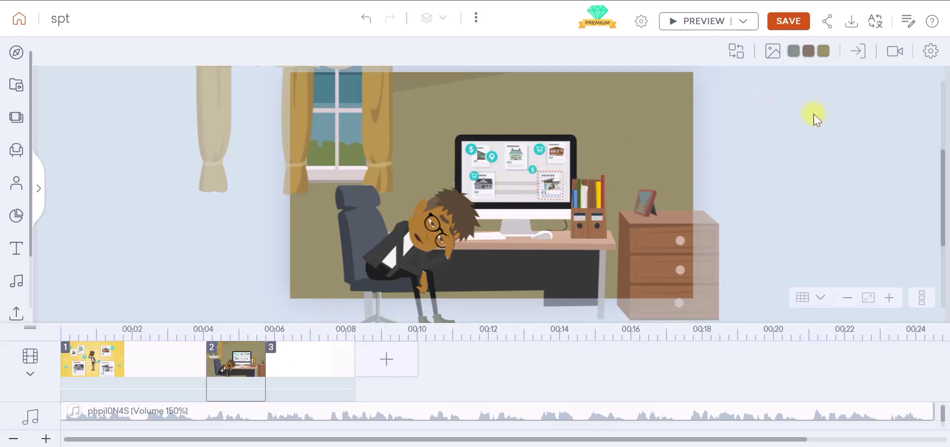
# Add a camera of about 376 by 211 px around the computer screen in scene 2 and give it a camera movement
pyautogui.click(895, 53)
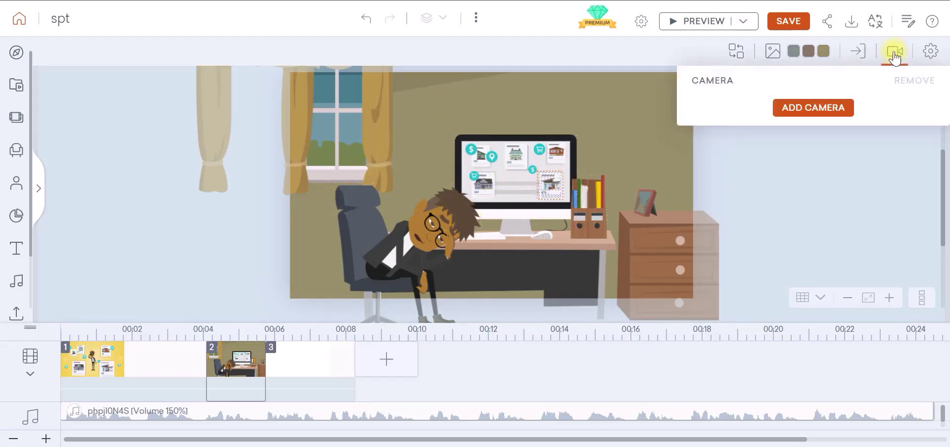
pyautogui.click(819, 114)
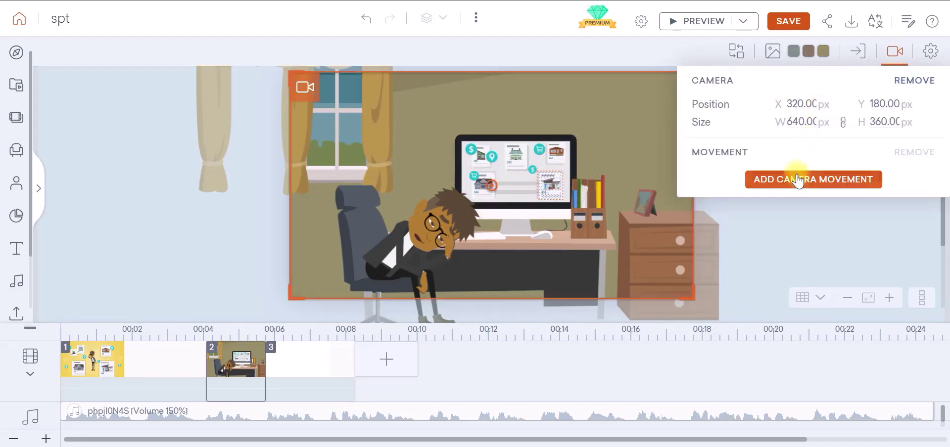
pyautogui.moveTo(625, 255); pyautogui.dragTo(540, 200)
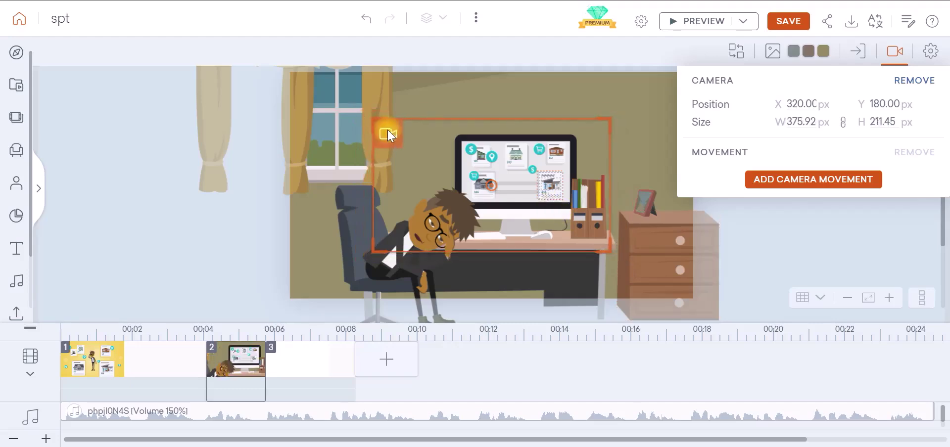
pyautogui.moveTo(407, 140)
pyautogui.mouseDown()
pyautogui.moveTo(425, 131)
pyautogui.moveTo(419, 138)
pyautogui.mouseUp()
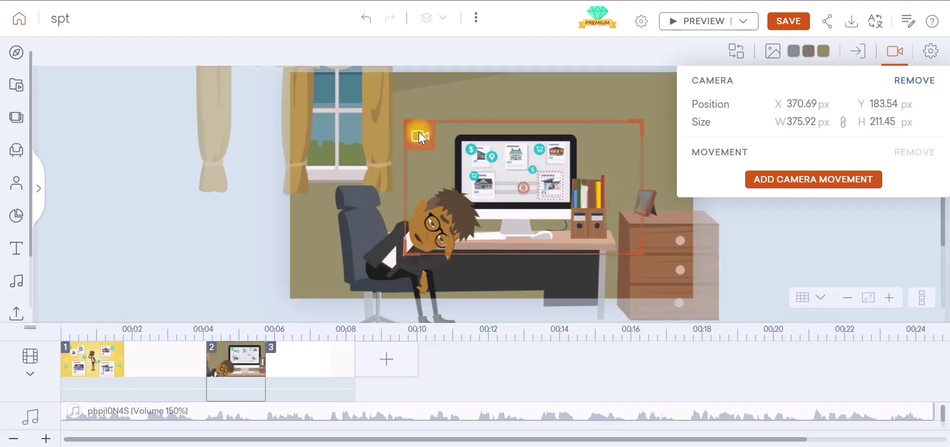
pyautogui.click(813, 179)
pyautogui.moveTo(355, 105); pyautogui.dragTo(346, 98)
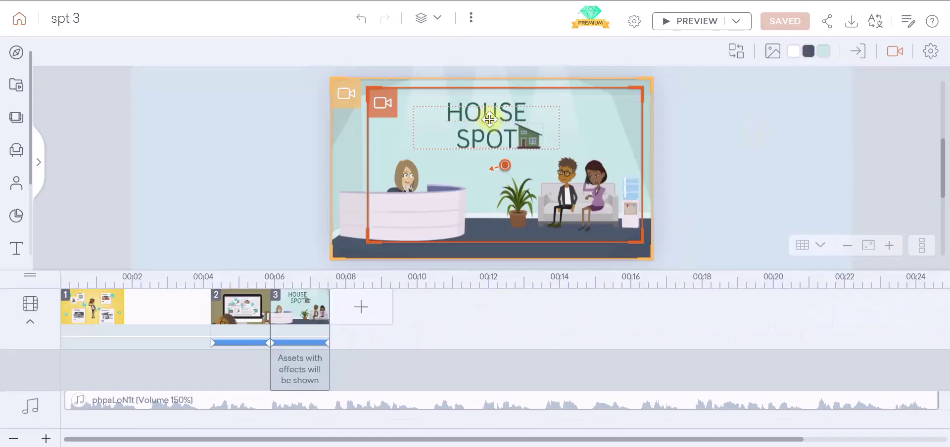
# Move the HOUSE SPOT title slightly down on the reception wall in scene 3 and preview the scene
pyautogui.click(460, 114)
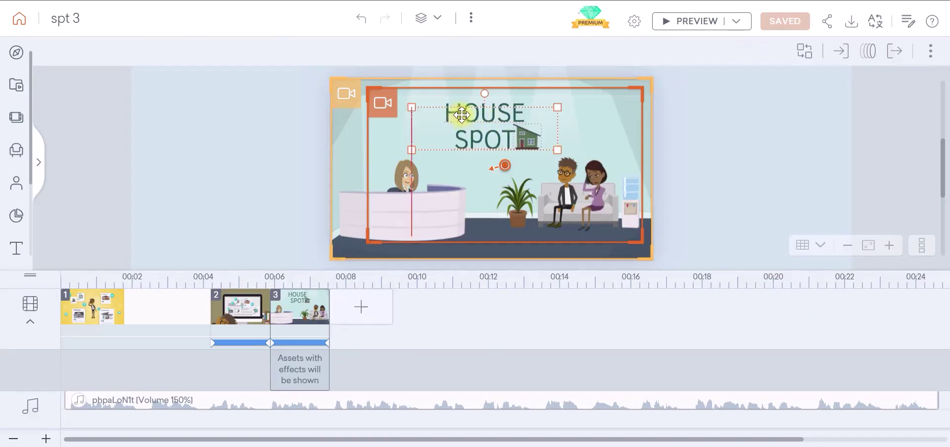
pyautogui.moveTo(461, 117); pyautogui.dragTo(463, 121)
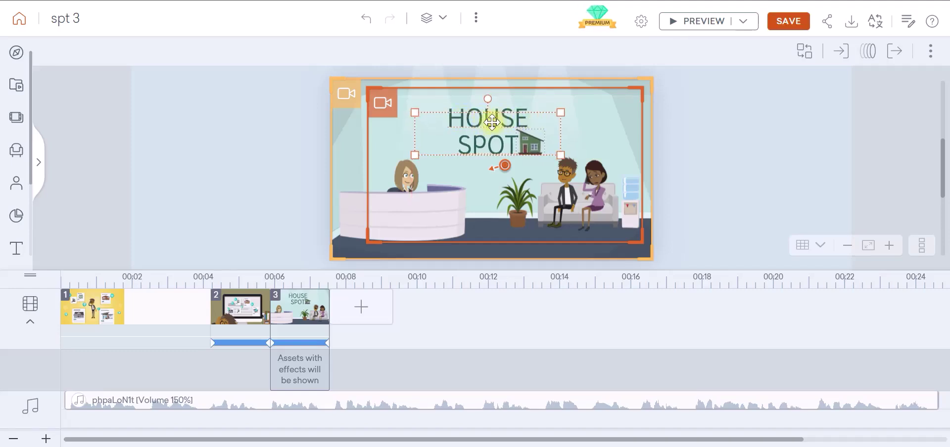
pyautogui.moveTo(532, 145); pyautogui.dragTo(531, 144)
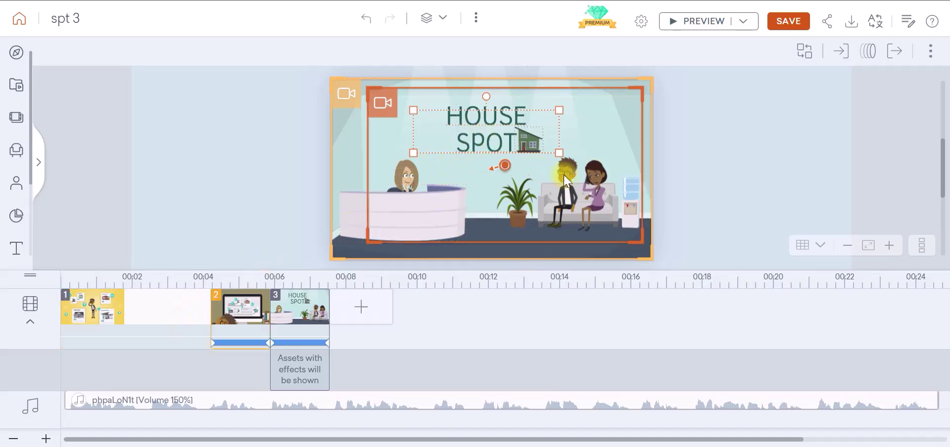
pyautogui.click(685, 21)
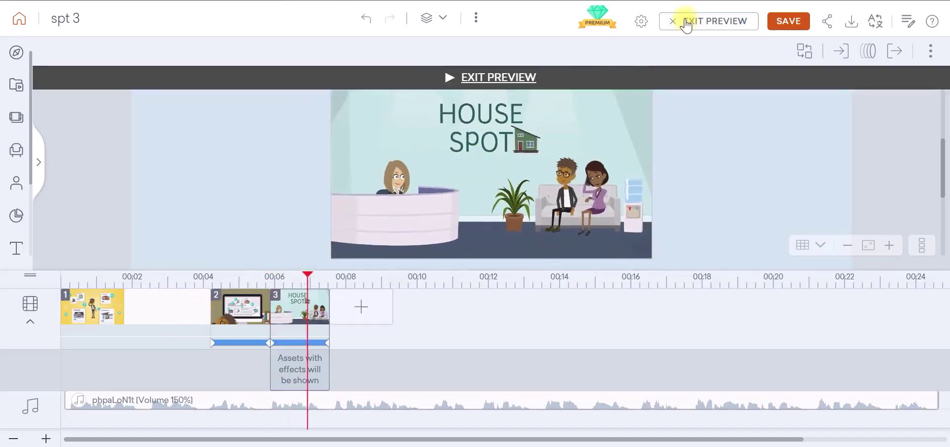
# Add a fourth scene using the Office - Conference handshake scene and shift its whiteboard slightly to the left
pyautogui.click(362, 307)
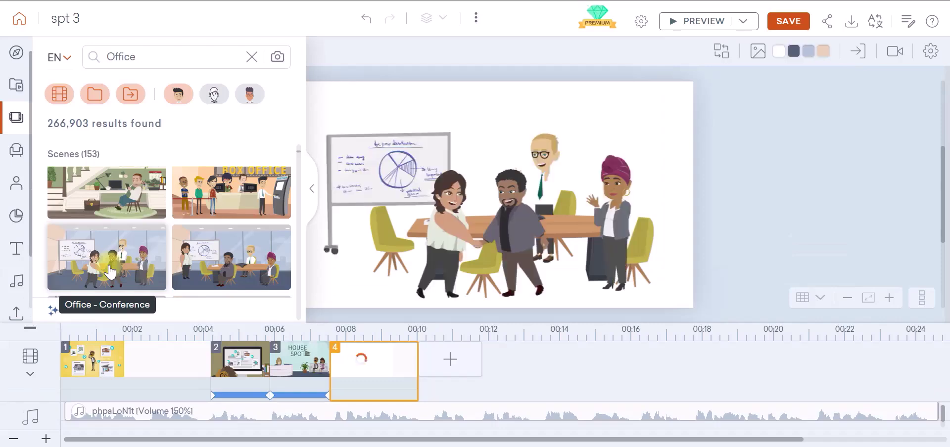
pyautogui.click(311, 193)
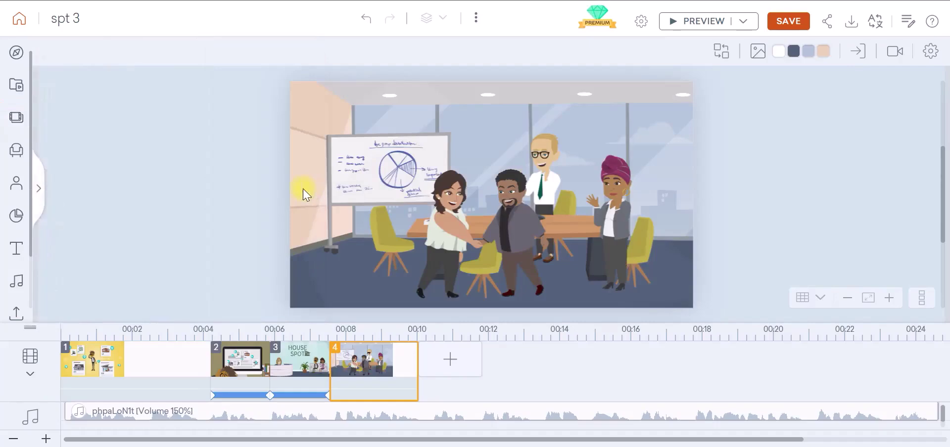
pyautogui.click(394, 175)
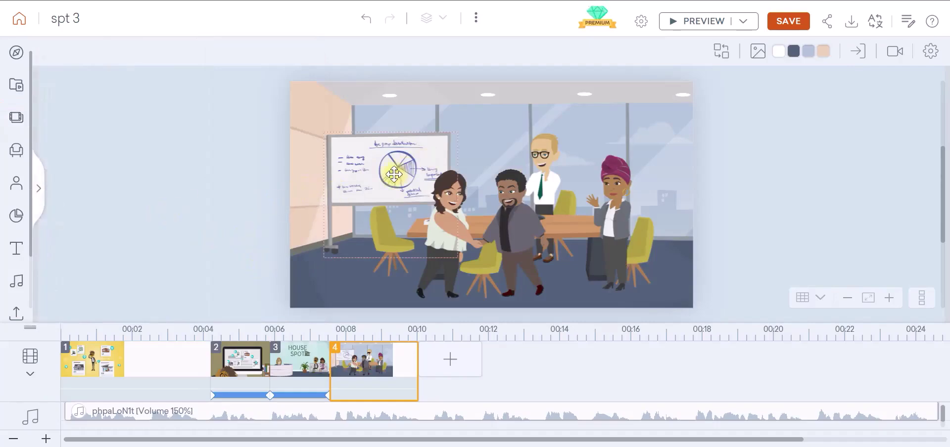
pyautogui.moveTo(390, 169); pyautogui.dragTo(394, 169)
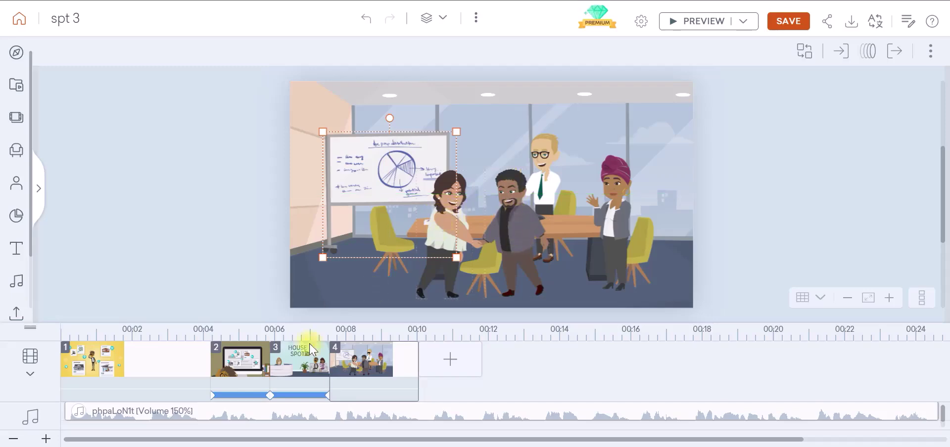
# Replace the man shaking hands in scene 4 with the casual character in glasses, recoloured to match the man in scene 2
pyautogui.click(241, 374)
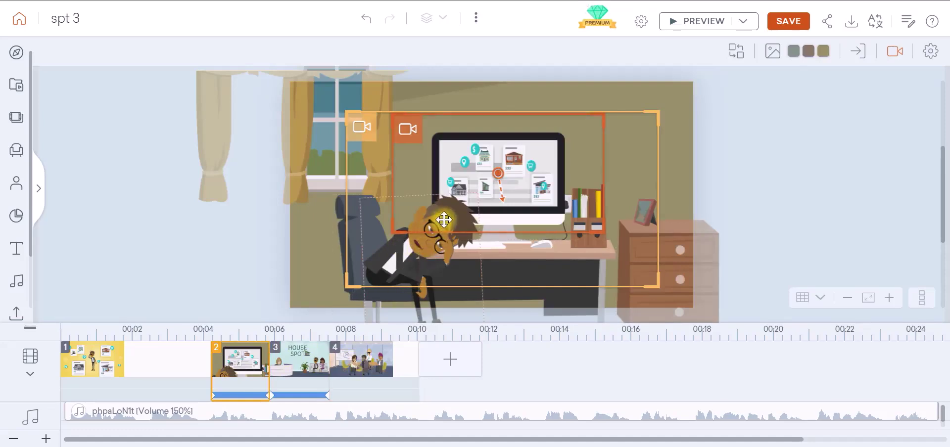
pyautogui.click(377, 365)
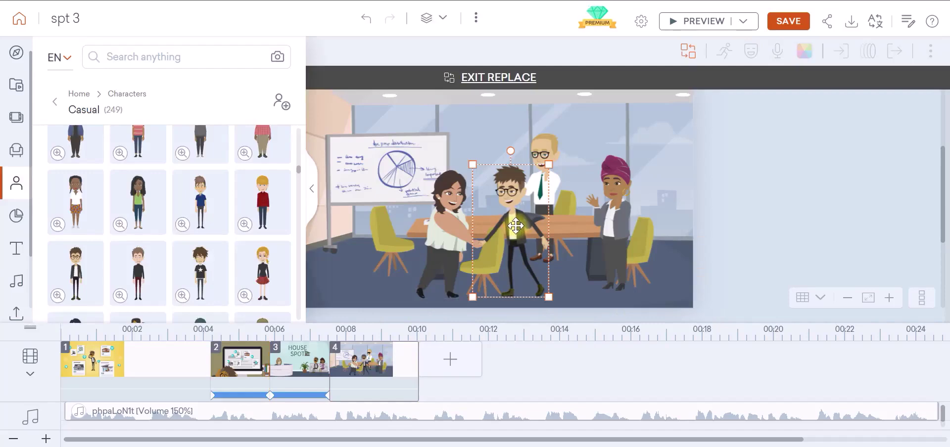
pyautogui.click(517, 227)
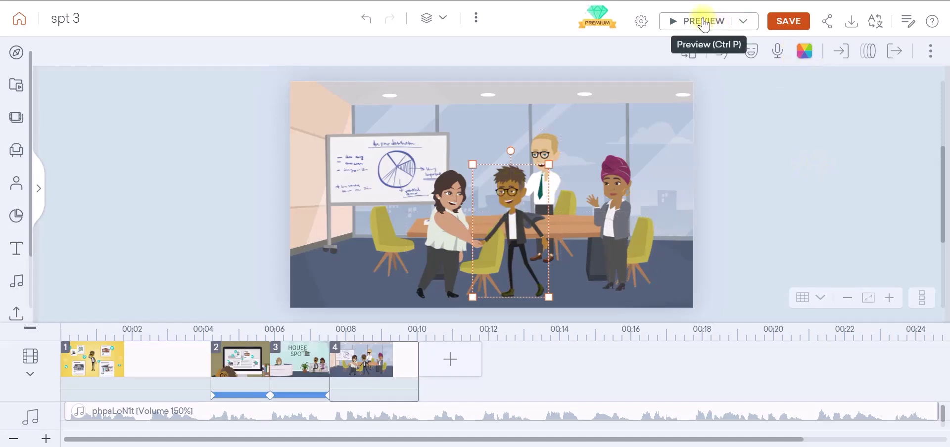
# Add a camera to scene 4 with a camera movement that zooms in on the handshake
pyautogui.click(894, 51)
pyautogui.click(841, 106)
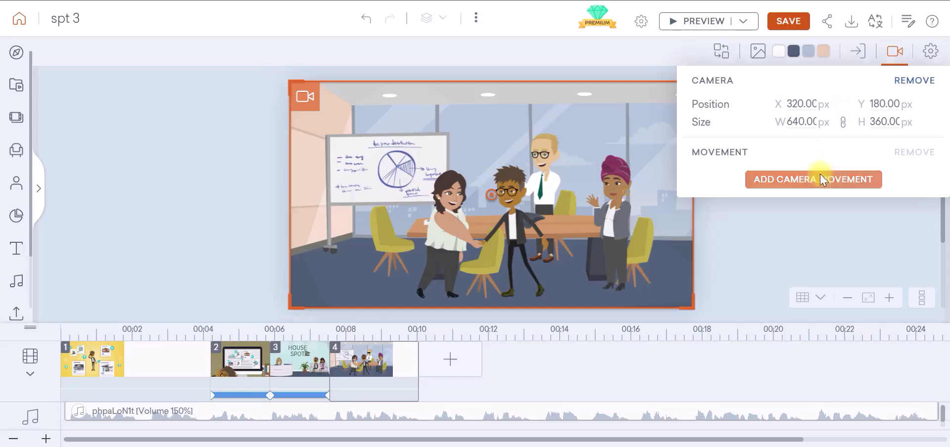
pyautogui.click(821, 179)
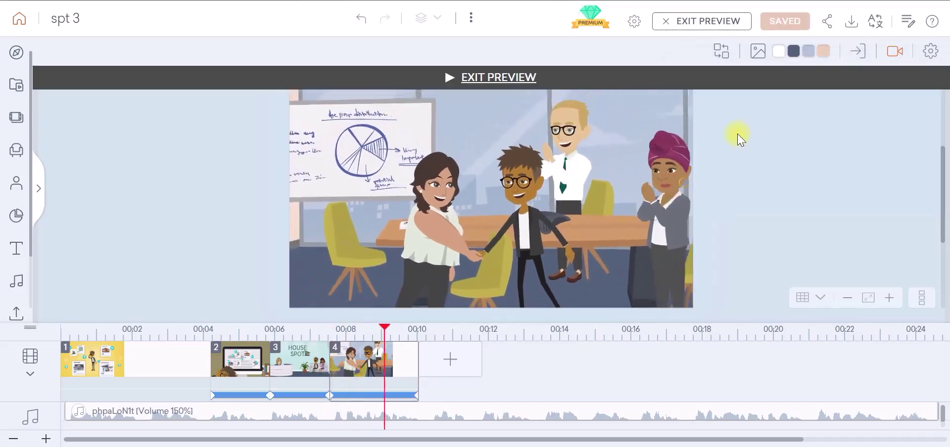
# Add a fifth scene showing the family in a grand staircase hall and move the child to the centre of the stairs
pyautogui.click(450, 359)
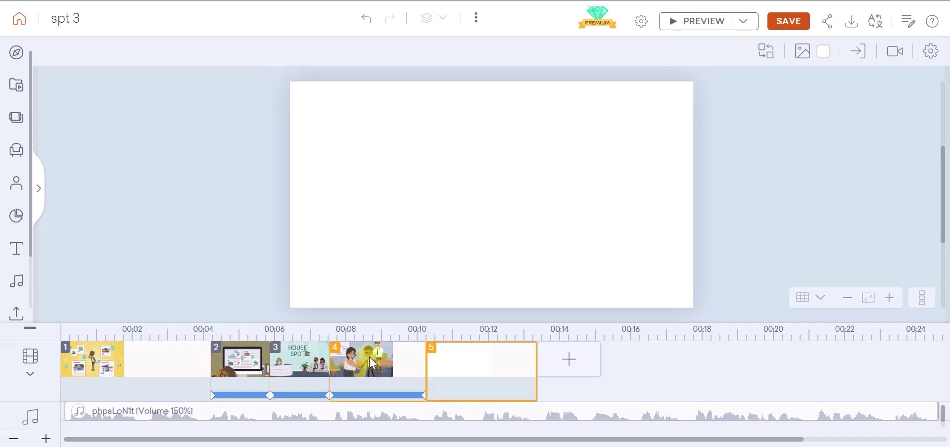
pyautogui.click(15, 117)
pyautogui.click(147, 57)
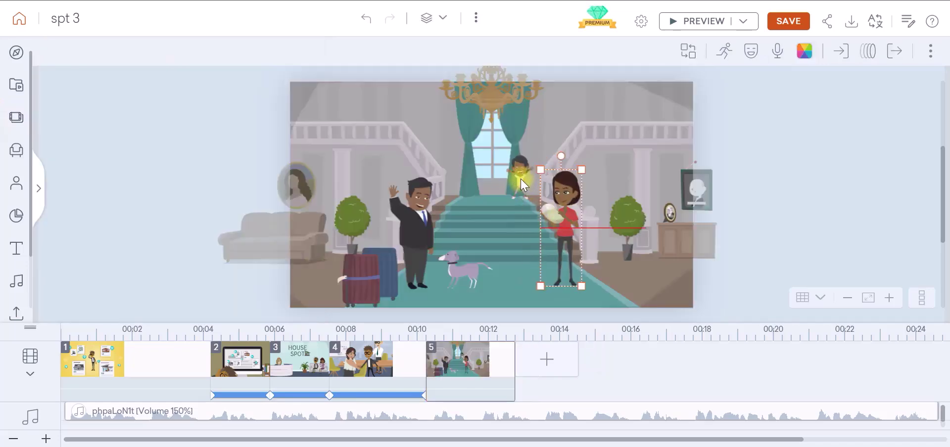
pyautogui.moveTo(520, 181); pyautogui.dragTo(480, 184)
# Set the expression of the woman holding the baby in scene 5 to Happy
pyautogui.click(565, 214)
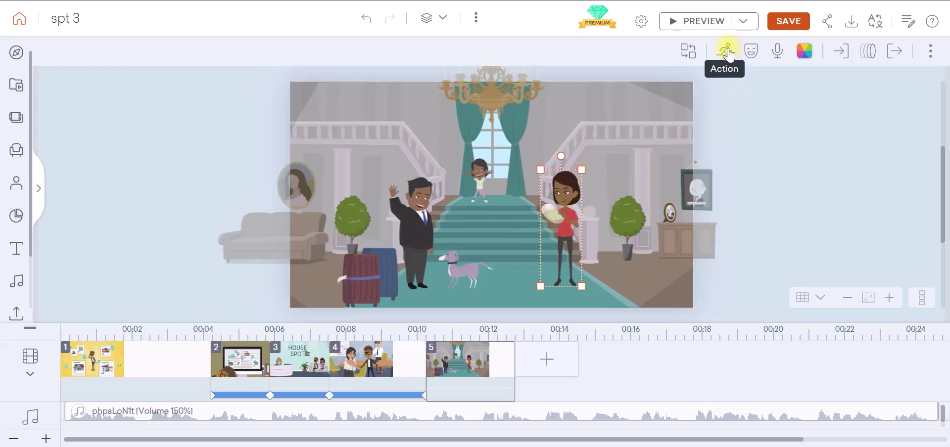
pyautogui.click(751, 51)
pyautogui.scroll(-2, 779, 281)
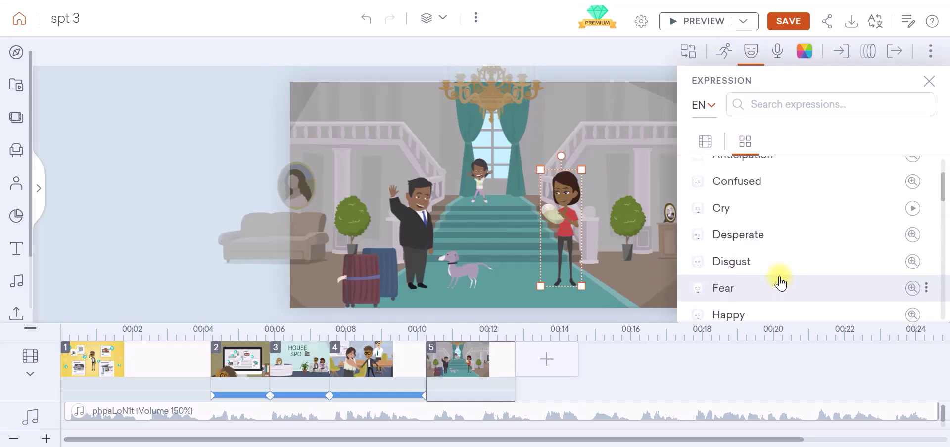
pyautogui.click(779, 311)
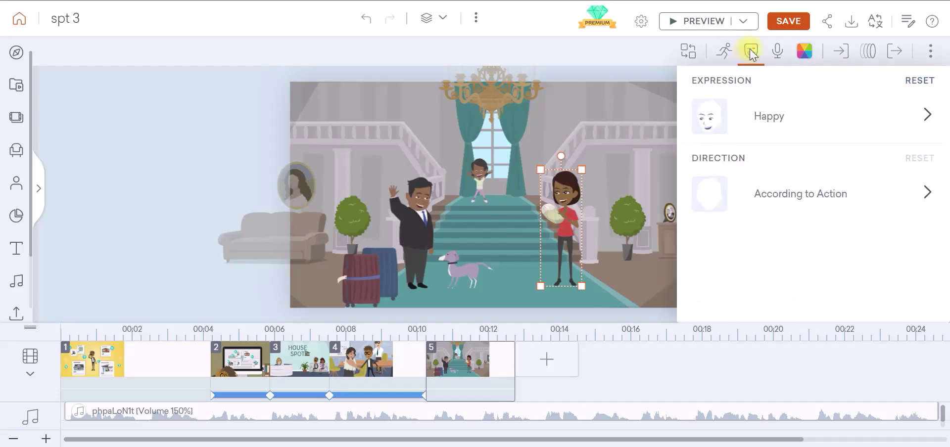
pyautogui.click(751, 52)
pyautogui.click(566, 225)
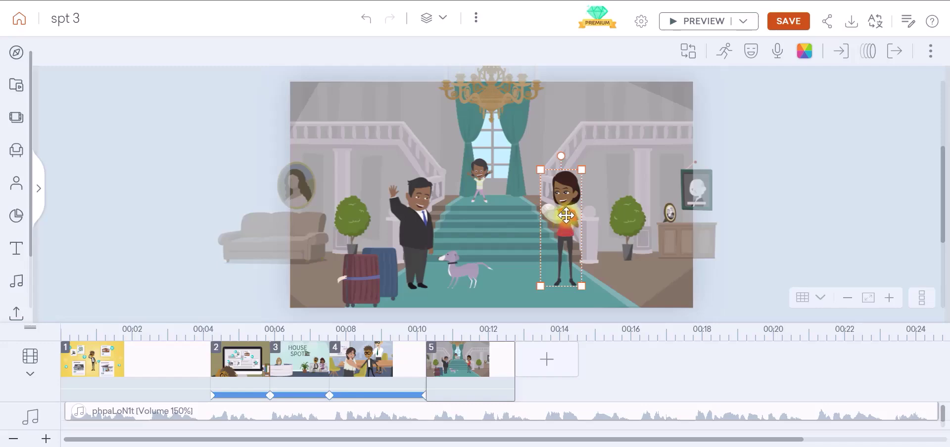
# Replace the waving suited man in scene 5 with the man in glasses holding a party popper, and preview the scene
pyautogui.moveTo(566, 215); pyautogui.dragTo(564, 216)
pyautogui.click(419, 229)
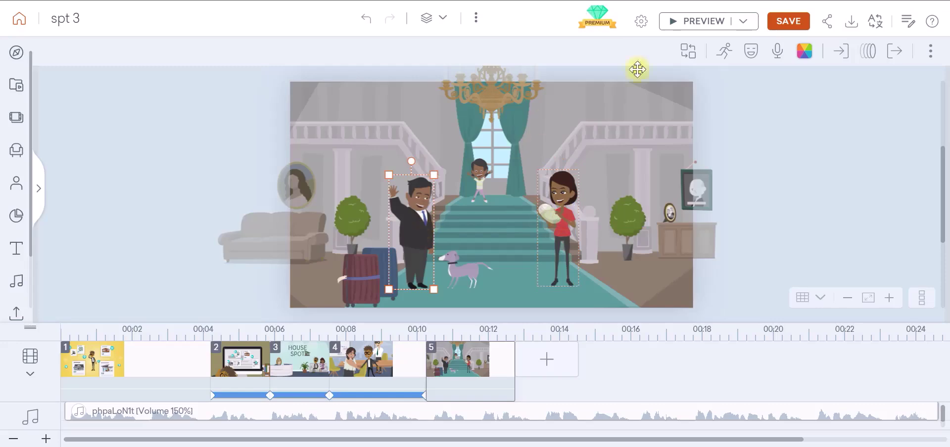
pyautogui.click(690, 52)
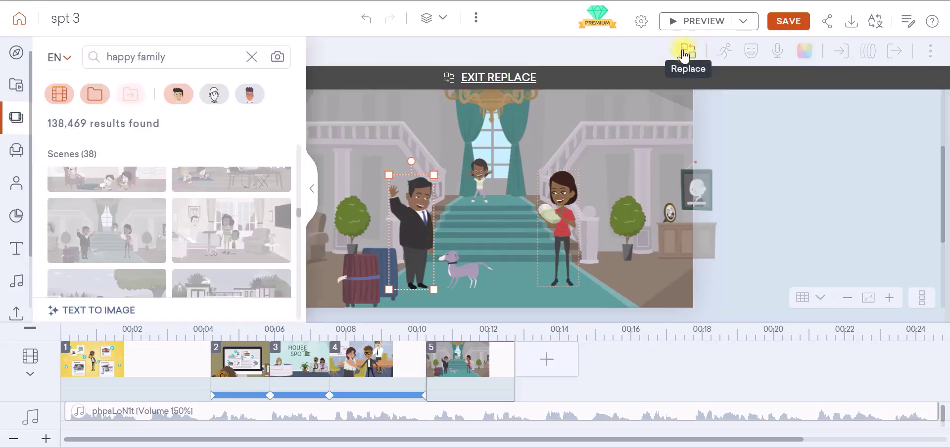
pyautogui.click(159, 170)
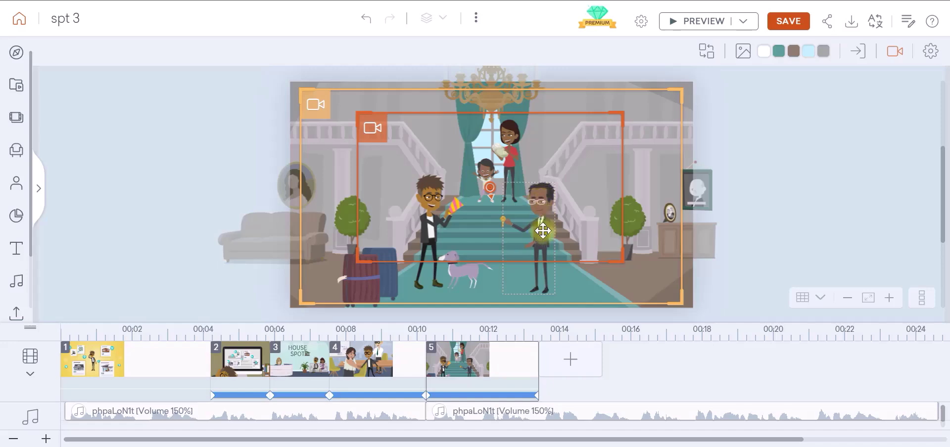
pyautogui.click(427, 200)
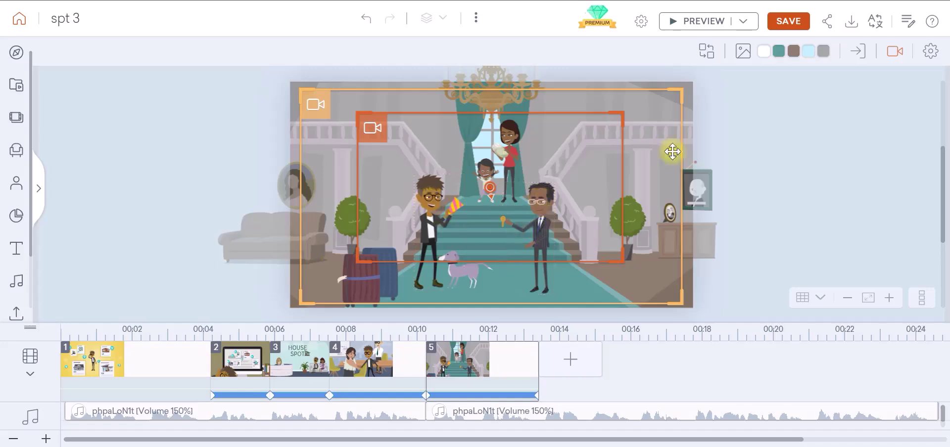
pyautogui.click(698, 20)
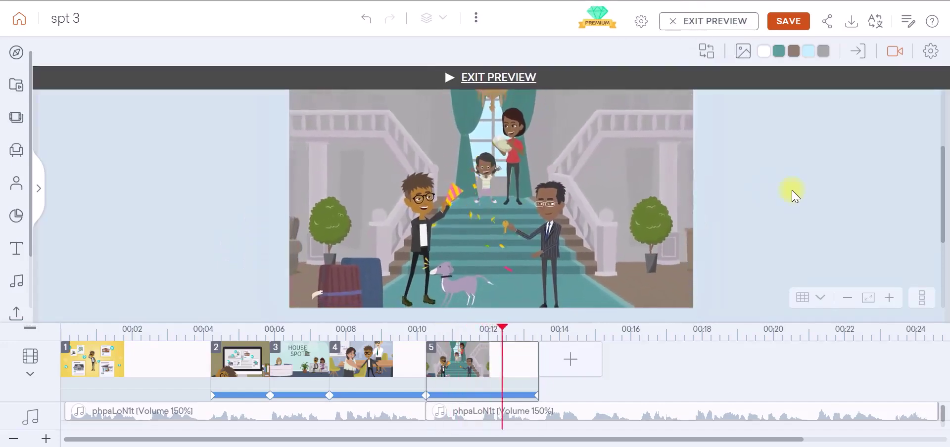
# Add a blank sixth scene after scene 5 and extend it to about 17 seconds on the timeline to follow the voice-over
pyautogui.click(539, 421)
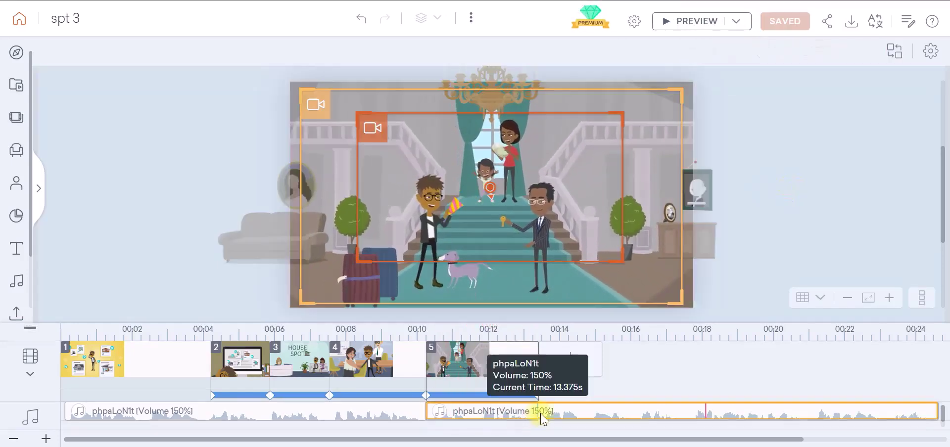
pyautogui.click(570, 365)
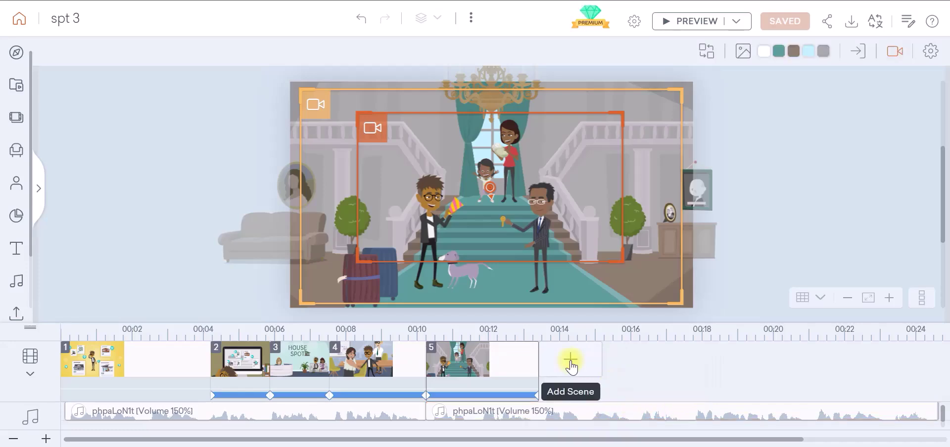
pyautogui.click(570, 366)
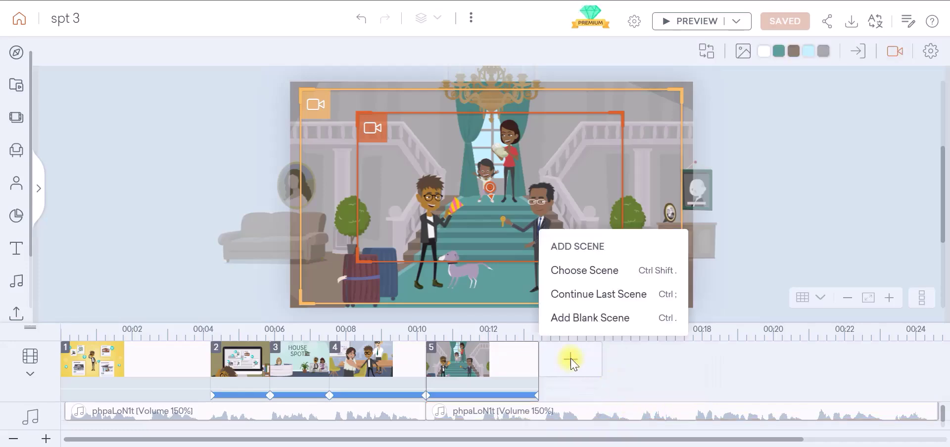
pyautogui.click(613, 320)
pyautogui.moveTo(626, 363); pyautogui.dragTo(675, 367)
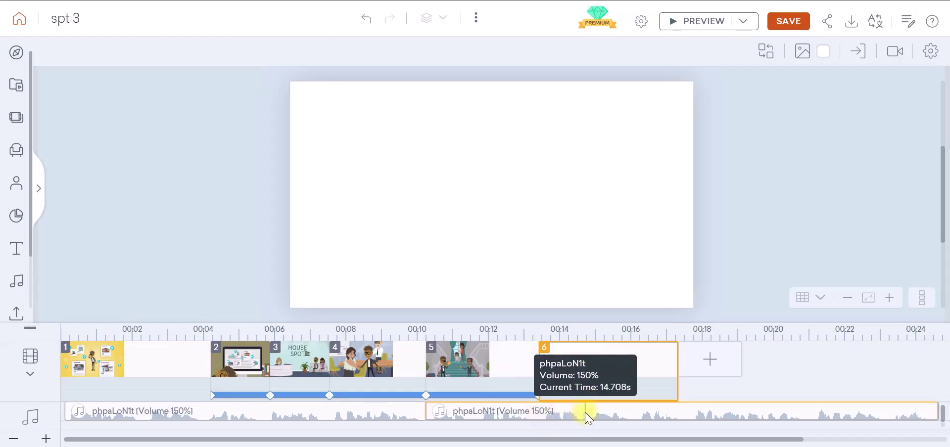
# Search the scene library for "split screen" and insert the three-column Backpacking essentials scene as scene 6
pyautogui.click(15, 117)
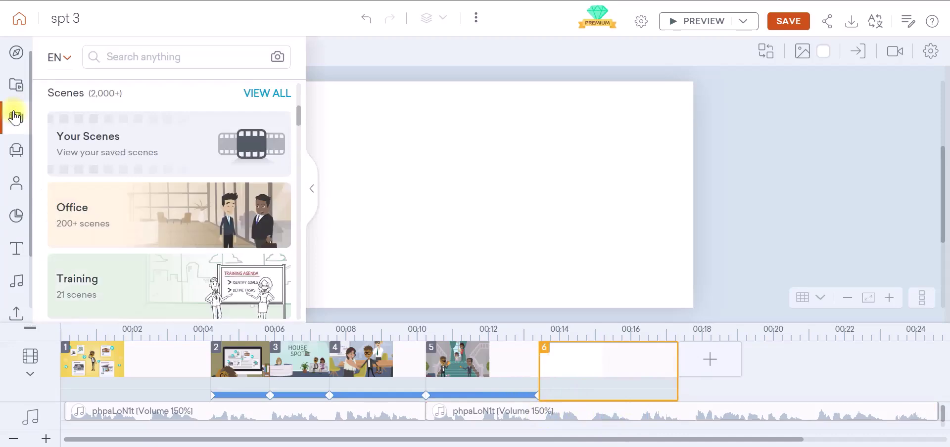
pyautogui.click(123, 57)
pyautogui.write('split screen')
pyautogui.press('Return')
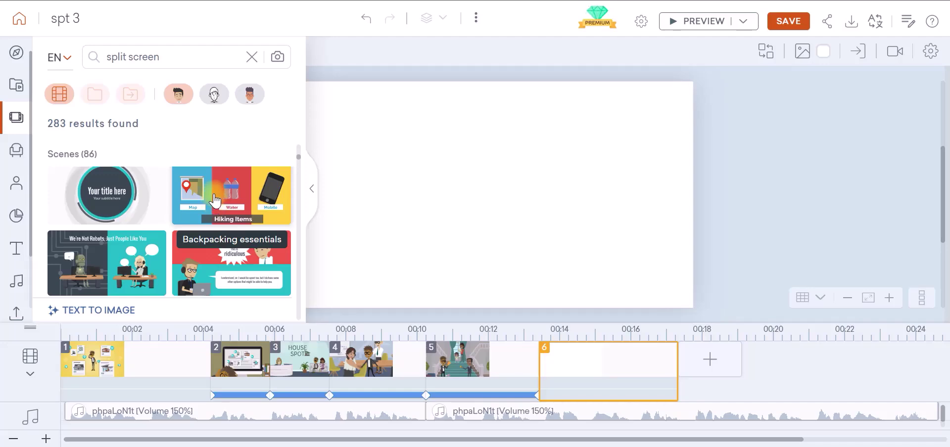
pyautogui.click(215, 200)
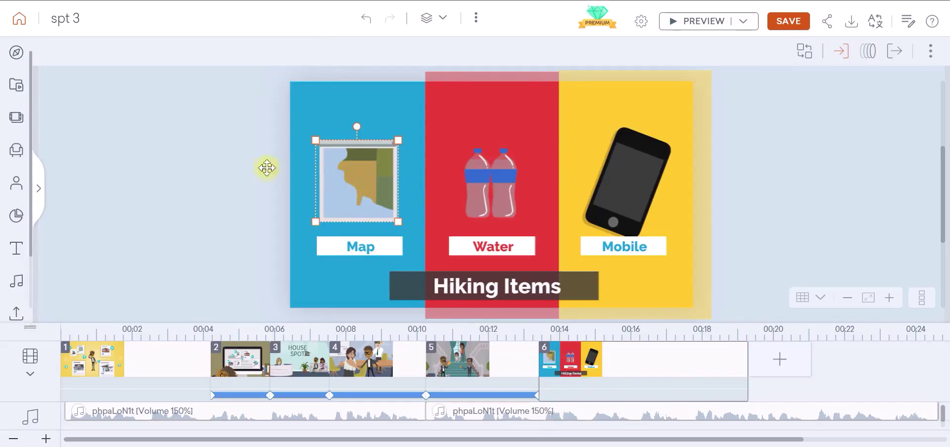
# Swap scene 6's map, water and phone for a casual woman and two houses labelled "searching", "for sale" and "Renting", without the Hiking Items title
pyautogui.click(15, 183)
pyautogui.click(140, 246)
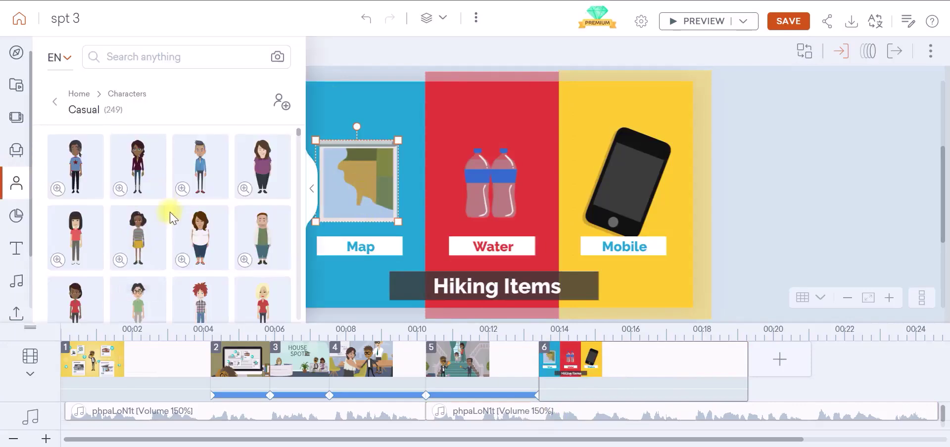
pyautogui.click(505, 179)
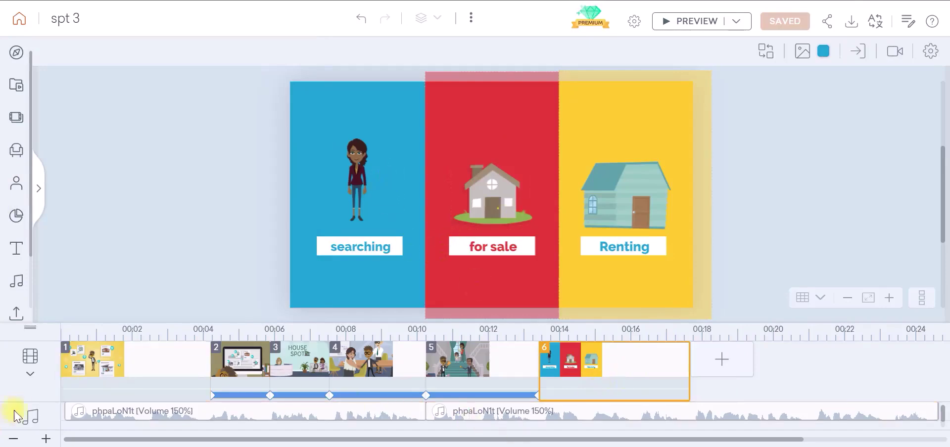
# Check the entrance timings of the groups in scene 6 with a preview of the scene, and save the video
pyautogui.click(31, 372)
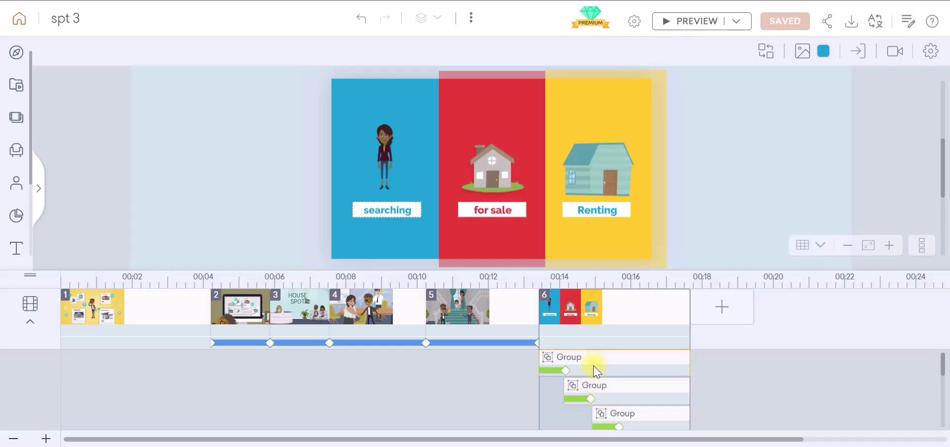
pyautogui.click(569, 387)
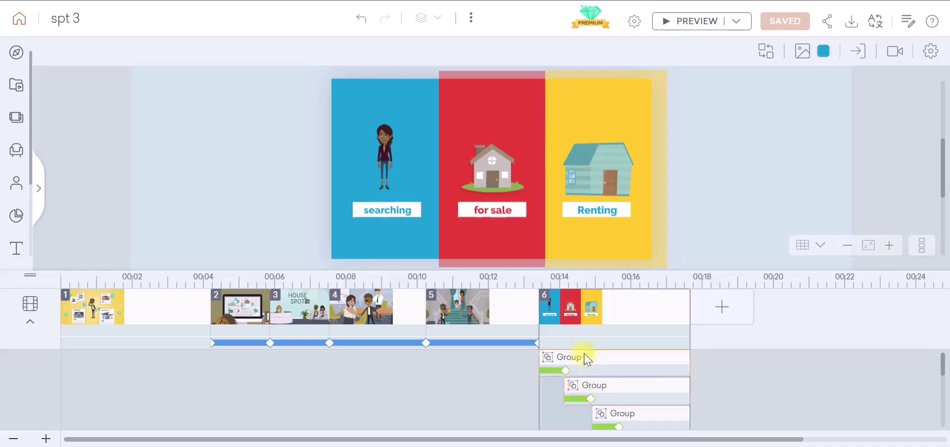
pyautogui.scroll(-2, 622, 374)
pyautogui.click(621, 375)
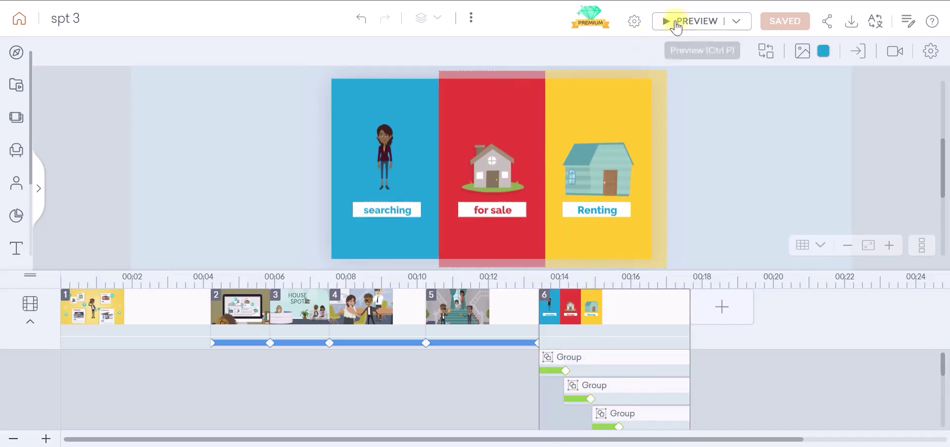
pyautogui.click(680, 21)
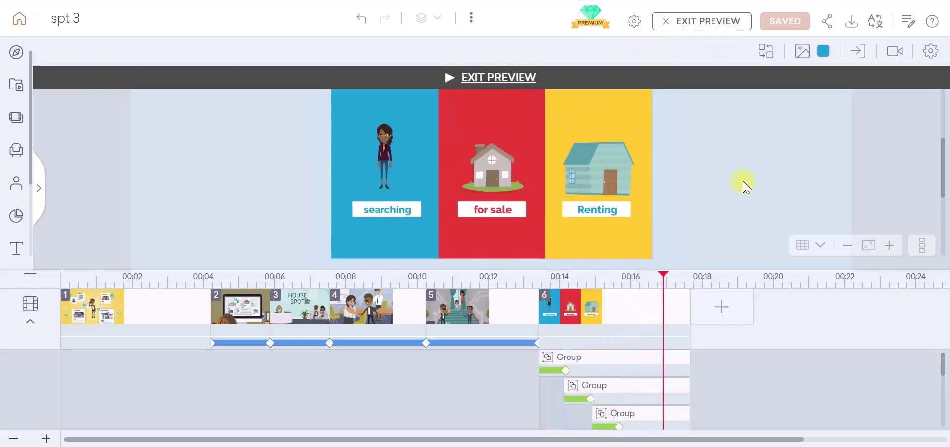
pyautogui.click(512, 79)
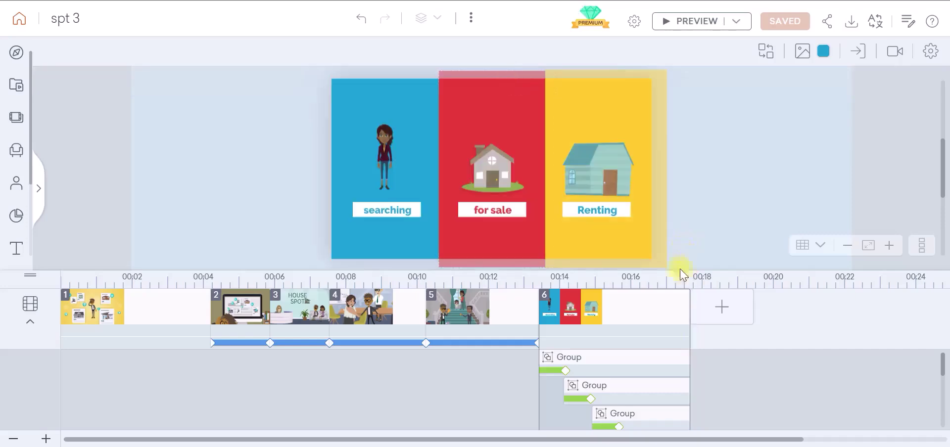
pyautogui.click(30, 322)
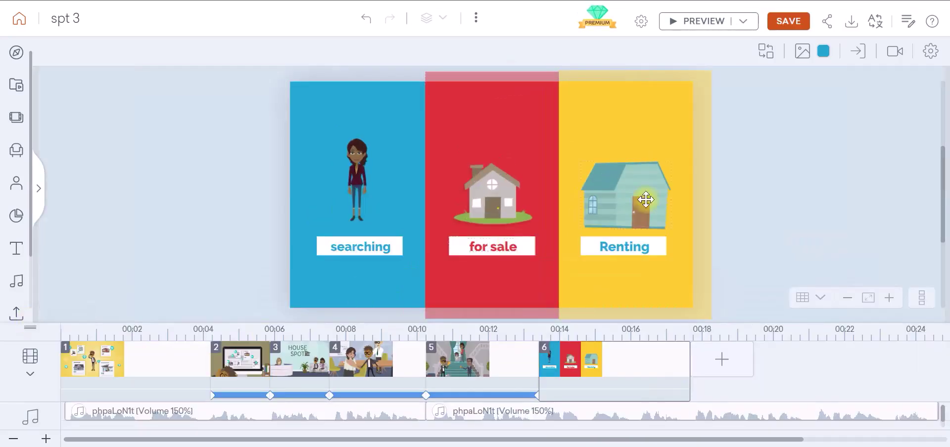
pyautogui.click(788, 21)
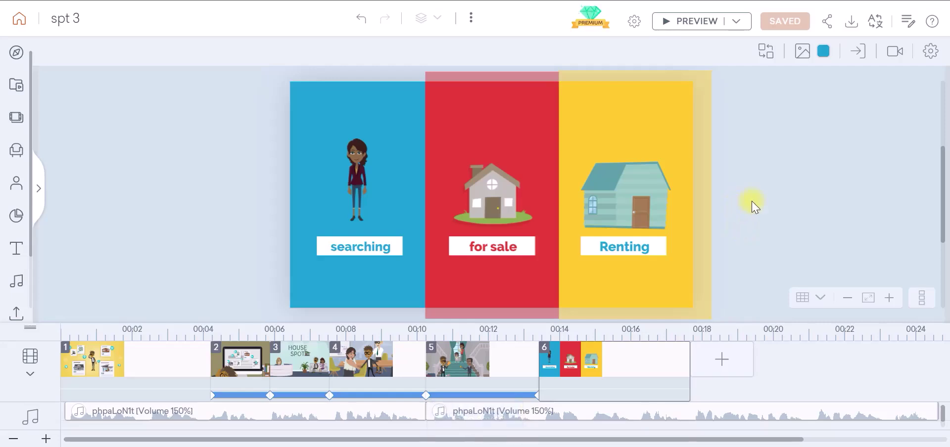
# Add the "GIVE US A CALL" scene from a search for "call" as scene 7 and save the video
pyautogui.moveTo(662, 437); pyautogui.dragTo(705, 438)
pyautogui.click(755, 411)
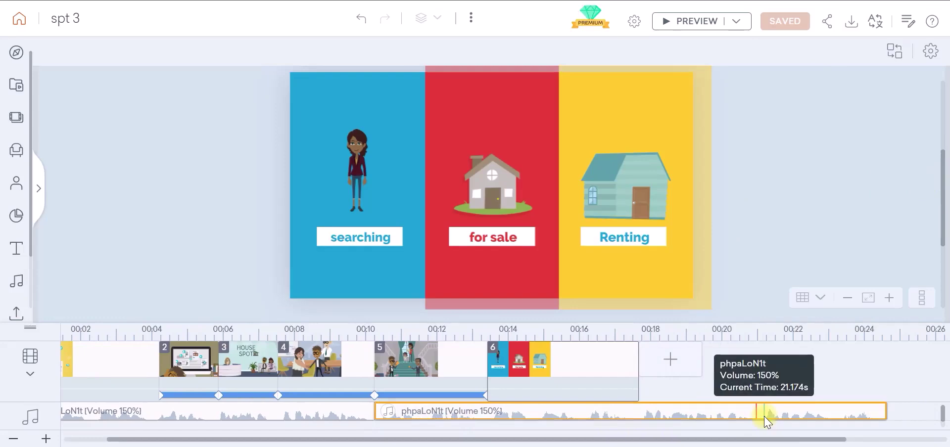
pyautogui.click(671, 365)
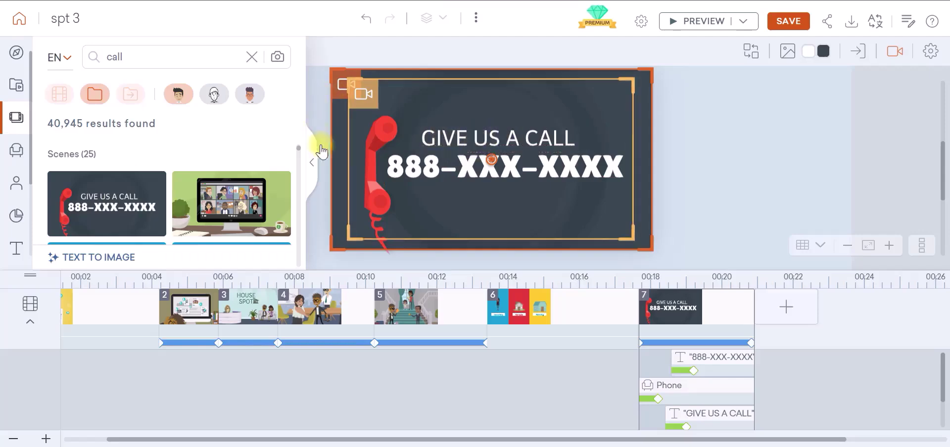
pyautogui.click(313, 162)
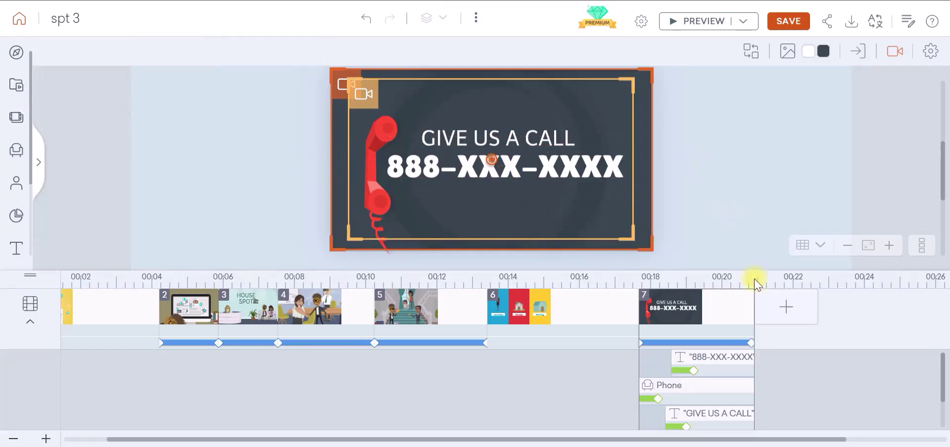
pyautogui.click(800, 256)
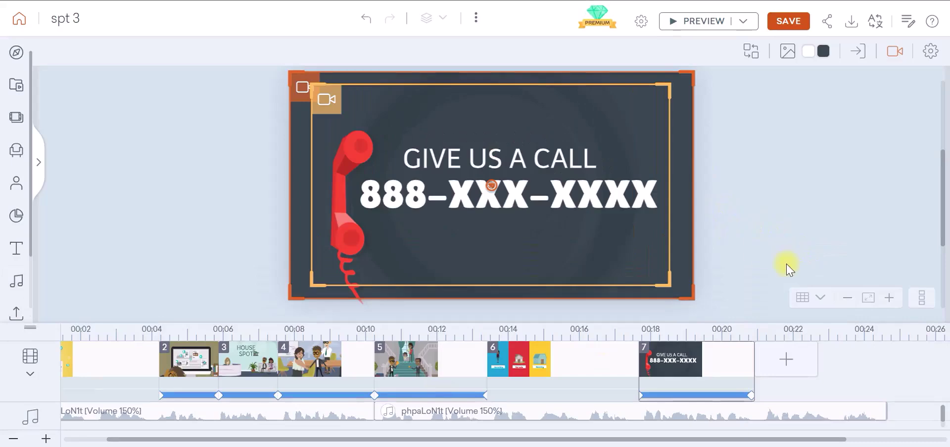
pyautogui.hotkey('ctrl', 's')
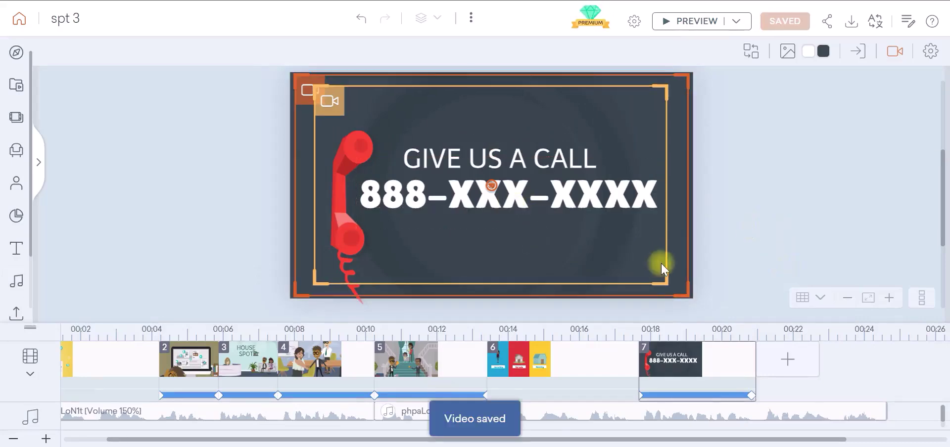
# Copy the House Spot logo from scene 3 to below the phone number in scene 7 and recolour that scene's background purple
pyautogui.hscroll(-2, 335, 396)
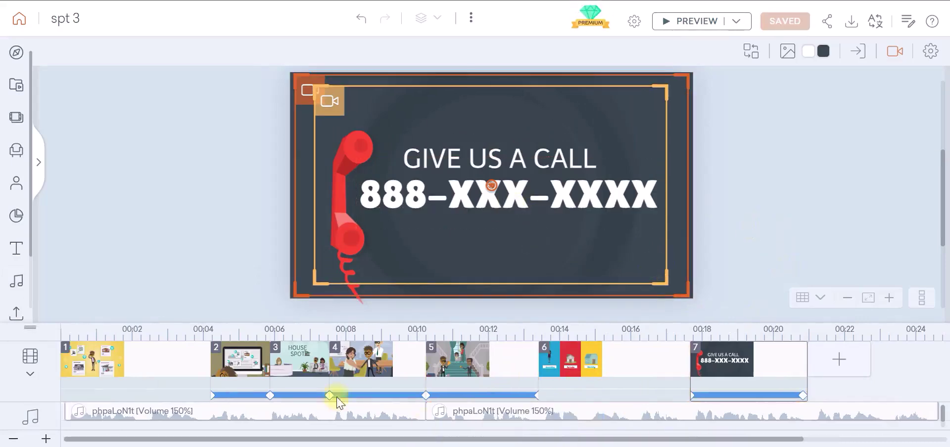
pyautogui.click(319, 376)
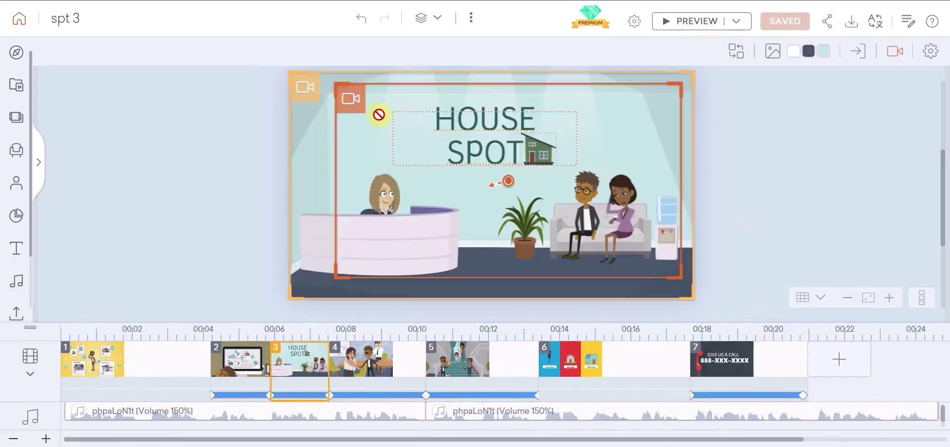
pyautogui.click(678, 22)
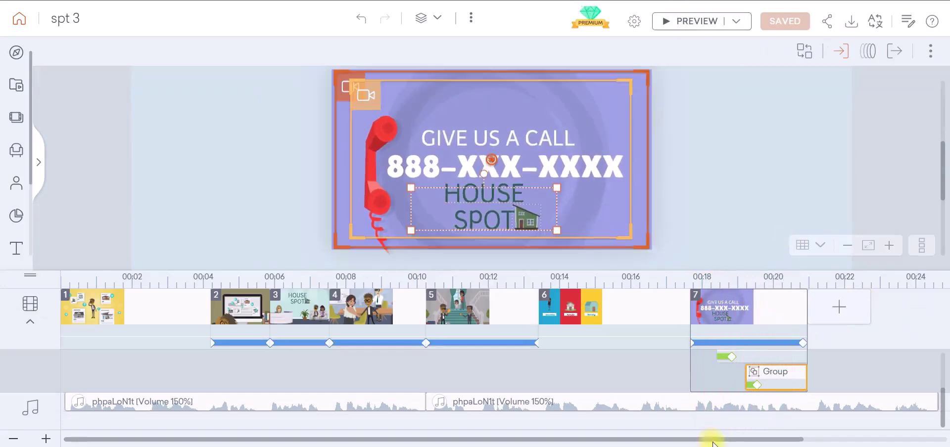
# Duplicate scene 5 to the end of the timeline as scene 8 to cover the rest of the voice-over
pyautogui.moveTo(723, 439); pyautogui.dragTo(775, 439)
pyautogui.click(746, 407)
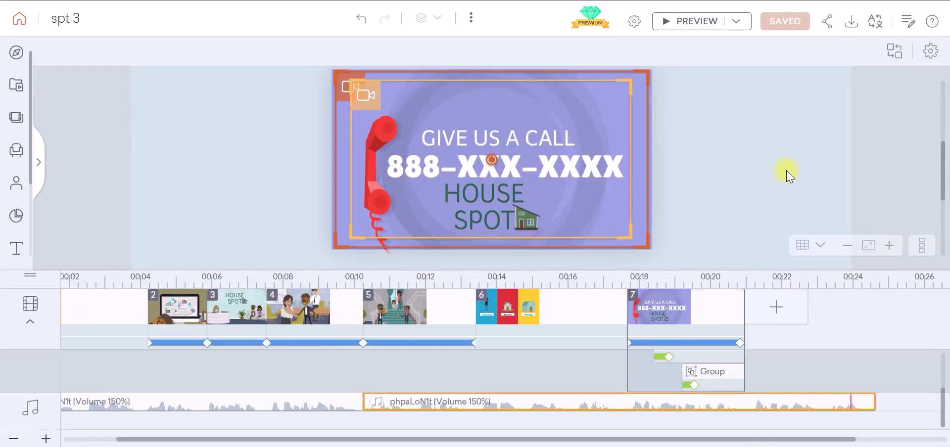
pyautogui.moveTo(614, 442); pyautogui.dragTo(587, 436)
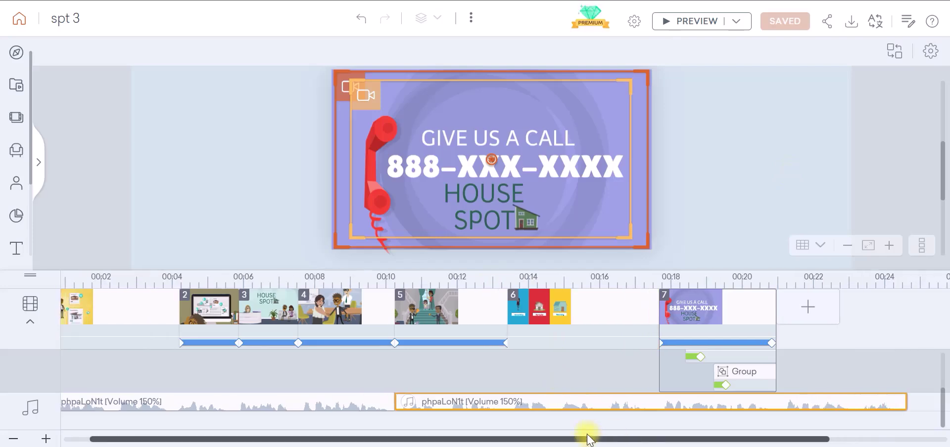
pyautogui.click(429, 324)
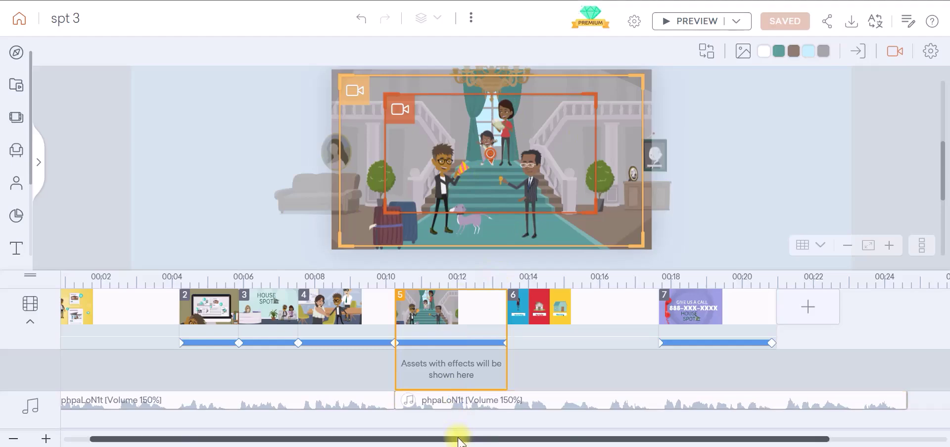
pyautogui.moveTo(453, 439); pyautogui.dragTo(556, 439)
pyautogui.click(641, 311)
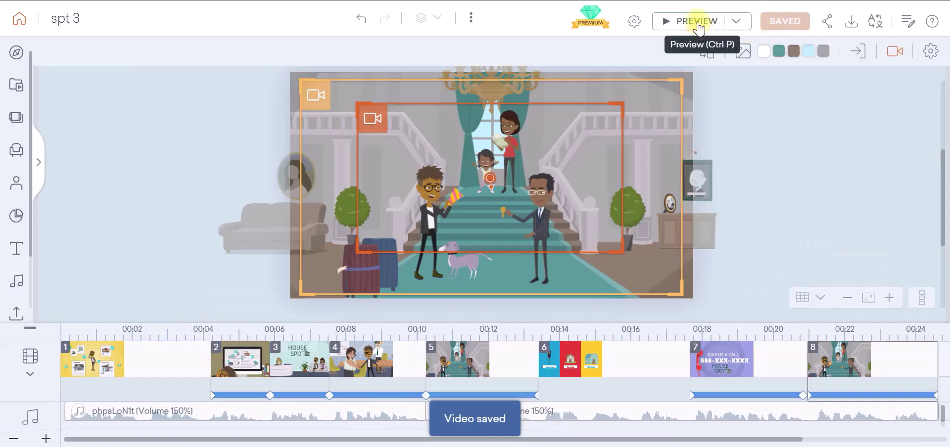
# Open the video's download settings and keep Video (.mp4) as the format
pyautogui.click(852, 25)
pyautogui.click(609, 179)
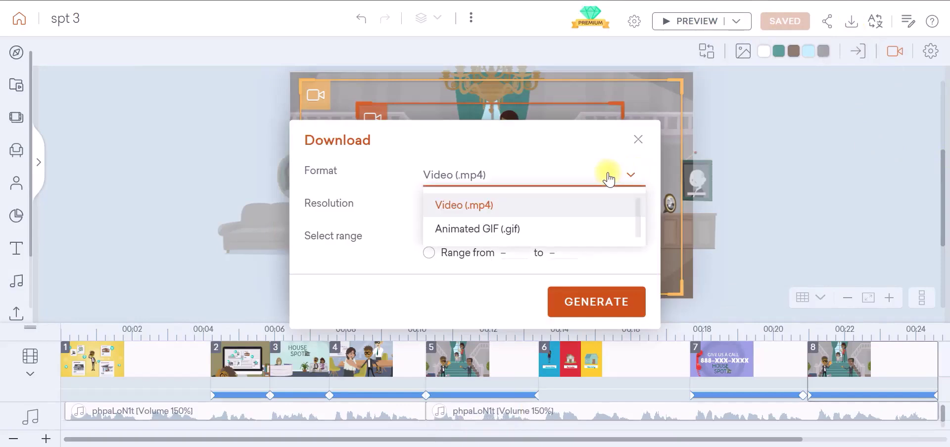
pyautogui.click(608, 180)
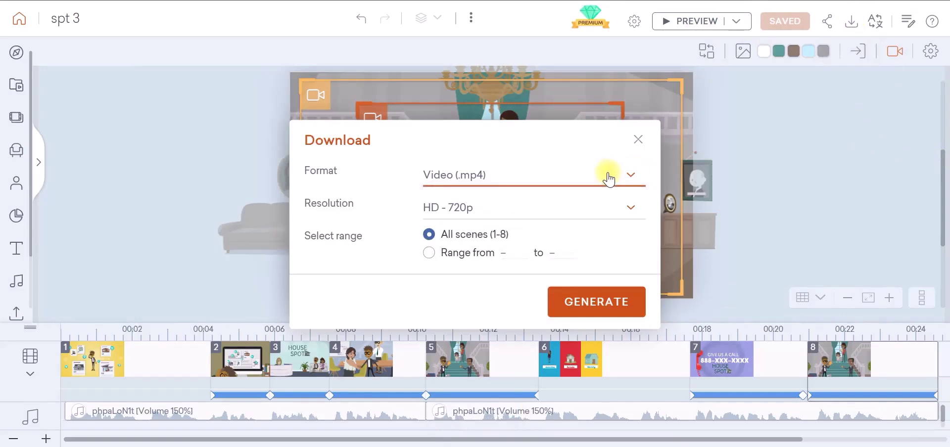
# Generate the video with all scenes at Full HD - 1080p resolution and download it
pyautogui.click(592, 208)
pyautogui.click(490, 261)
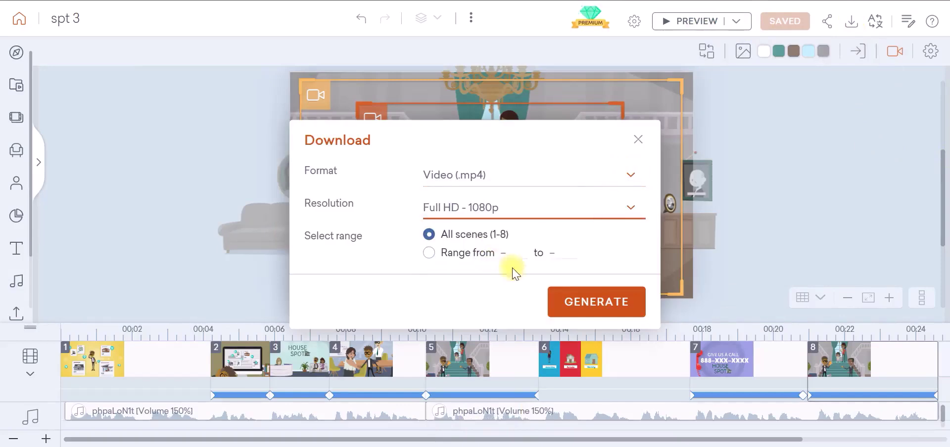
pyautogui.click(591, 303)
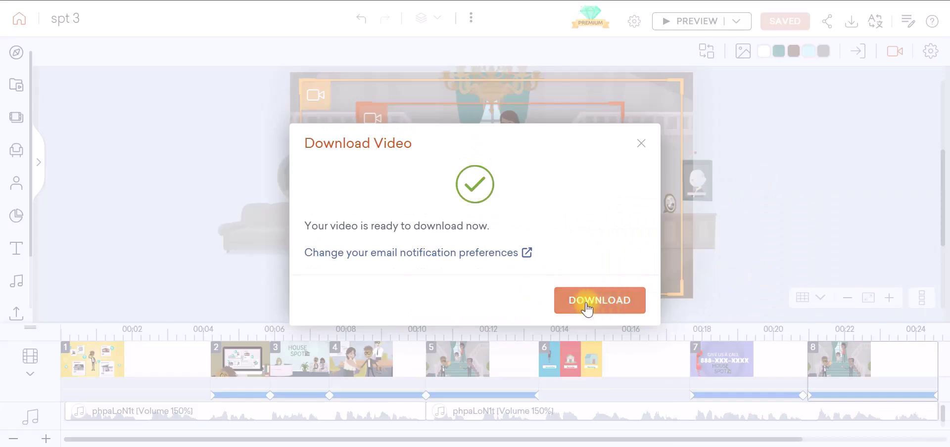
pyautogui.click(594, 303)
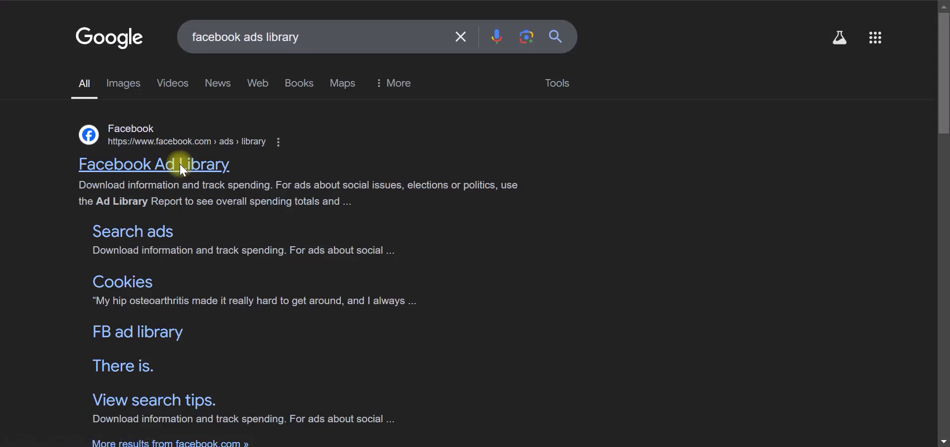
# Switch to the Facebook Ad Library from the Google results and set the ad search location to All
pyautogui.click(183, 167)
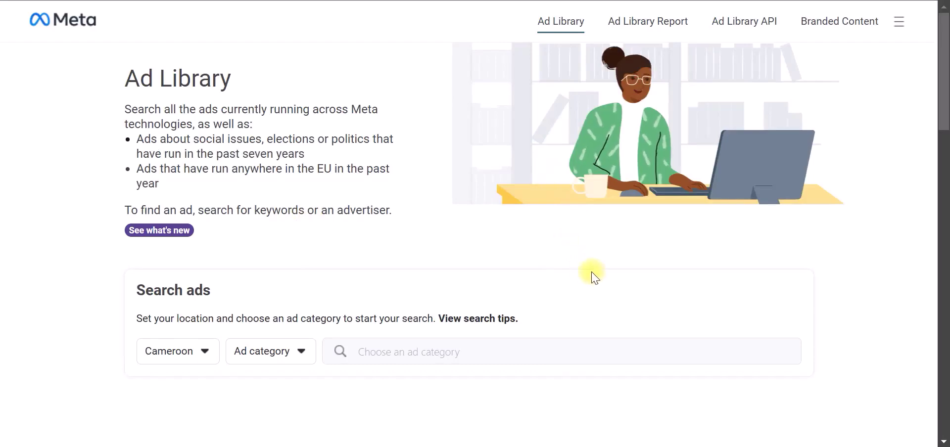
pyautogui.scroll(-2, 591, 276)
pyautogui.scroll(-1, 594, 276)
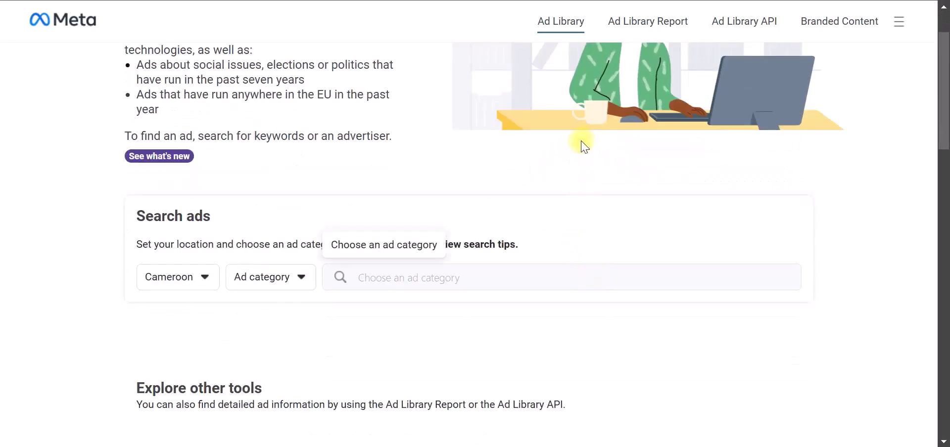
pyautogui.click(200, 282)
pyautogui.click(212, 203)
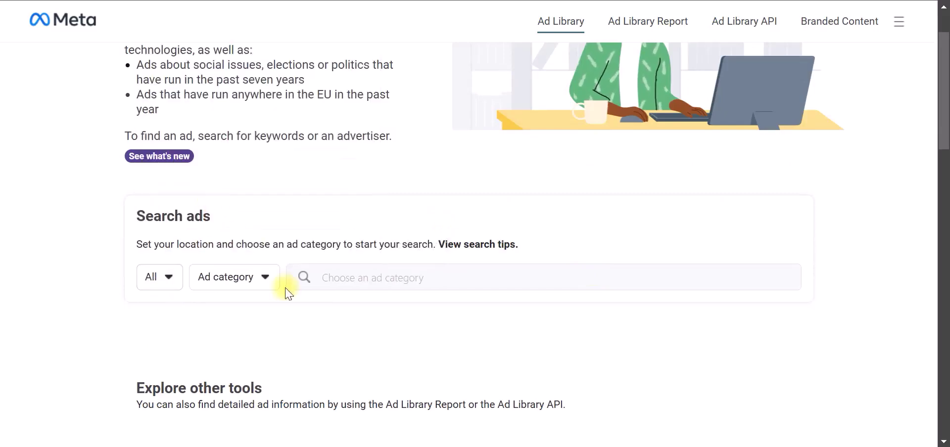
# Set the ad category for the search to All ads
pyautogui.scroll(-2, 345, 285)
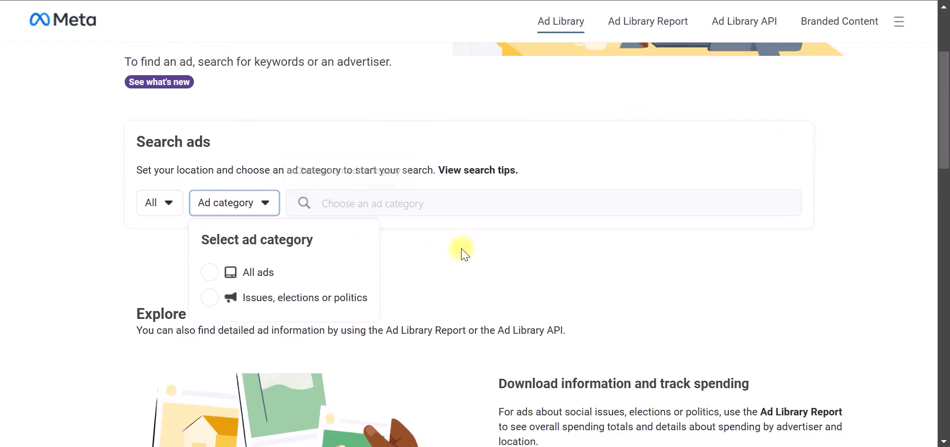
pyautogui.click(395, 240)
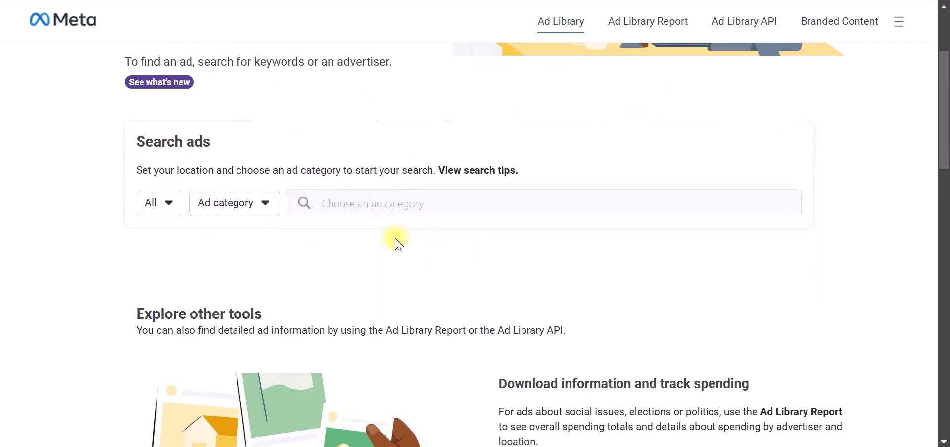
pyautogui.click(259, 207)
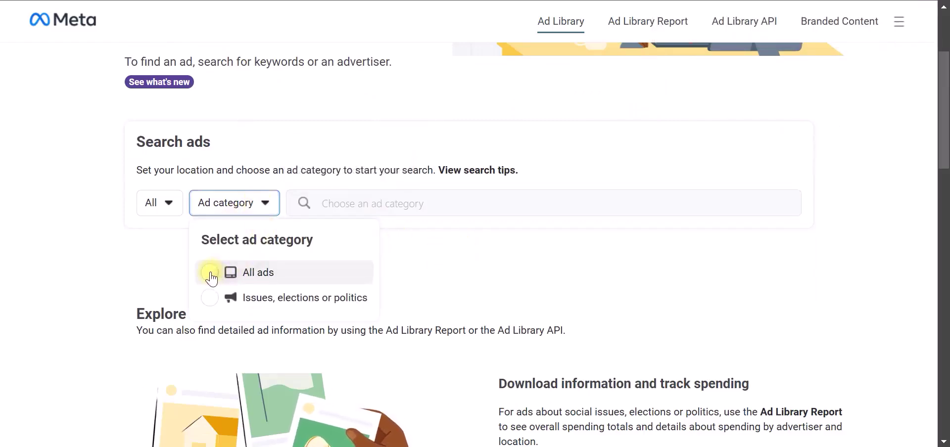
pyautogui.click(211, 274)
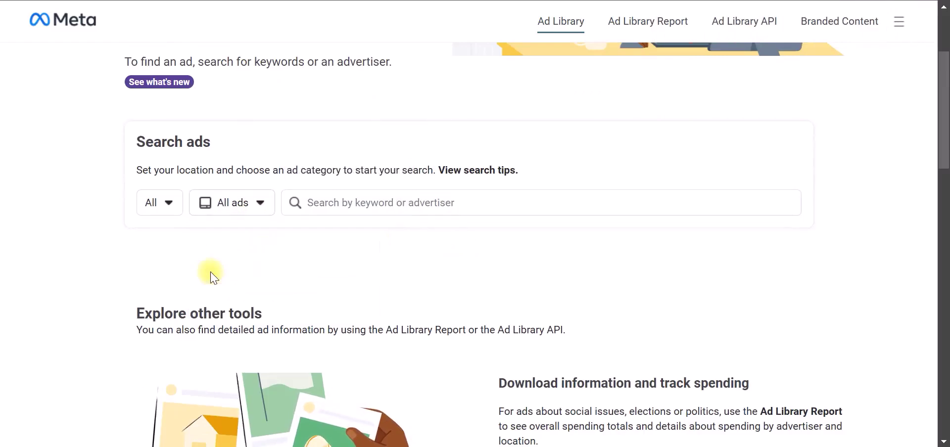
# Look through the advertiser suggestions for "real estate" and search the ads for that exact phrase
pyautogui.click(399, 203)
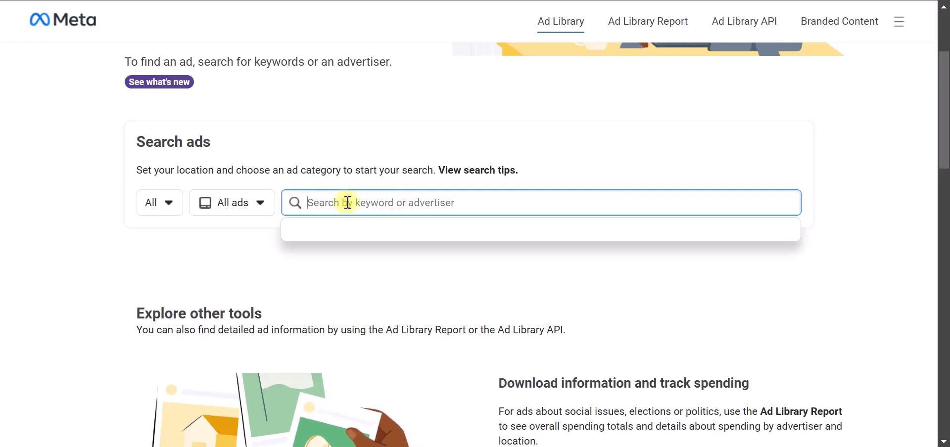
pyautogui.write('real estate')
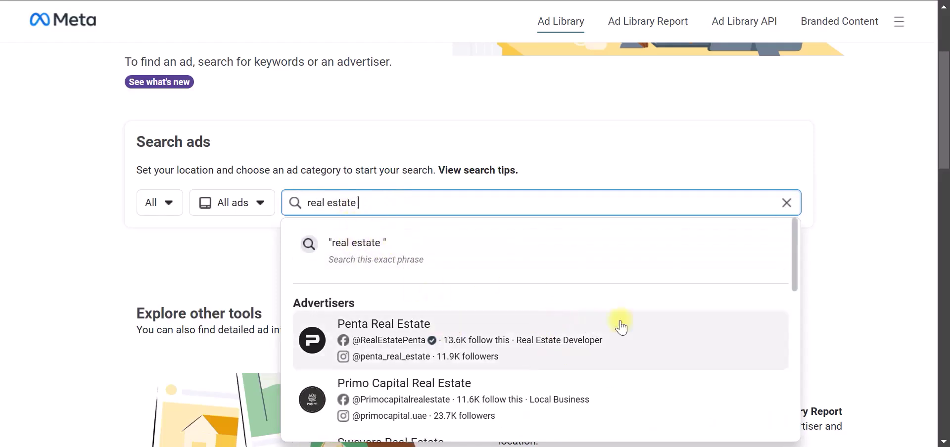
pyautogui.moveTo(797, 272); pyautogui.dragTo(785, 297)
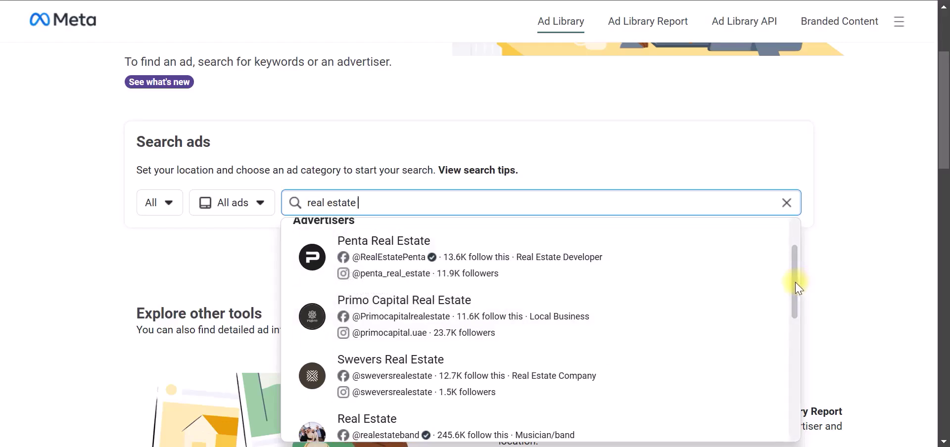
pyautogui.moveTo(797, 291); pyautogui.dragTo(794, 332)
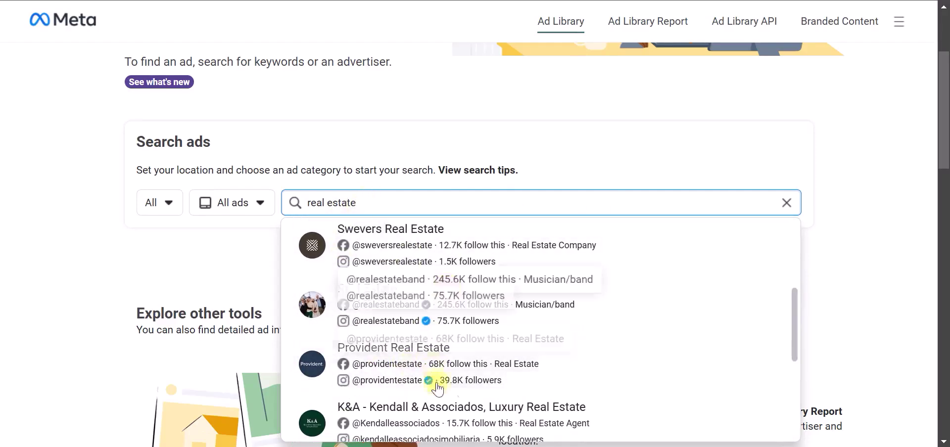
pyautogui.moveTo(791, 346); pyautogui.dragTo(795, 267)
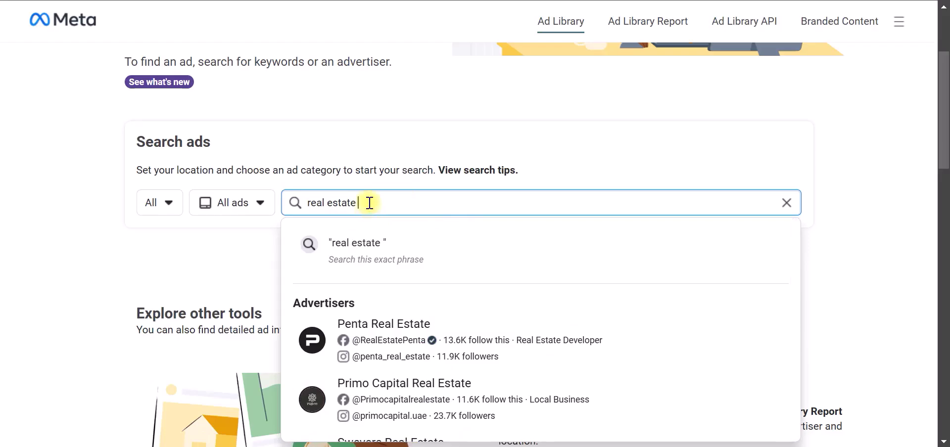
pyautogui.click(383, 246)
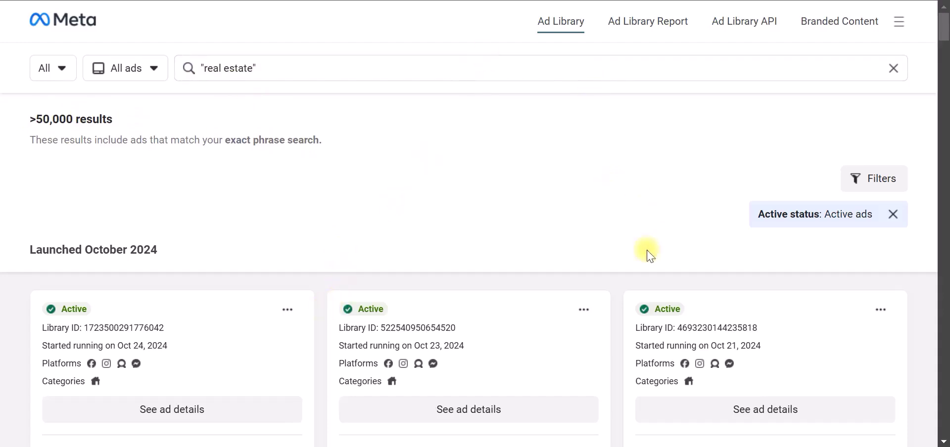
# Browse the active real estate ads to examine their advertisers, start dates, listing texts and videos
pyautogui.scroll(-4, 617, 314)
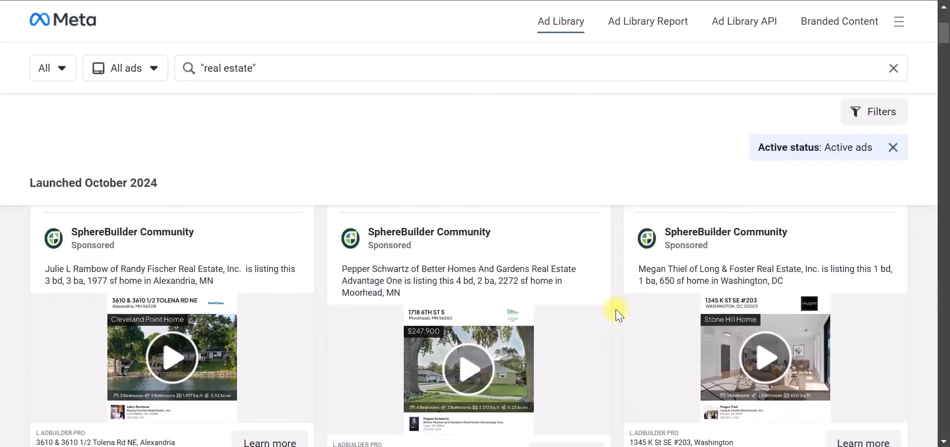
pyautogui.scroll(-5, 617, 314)
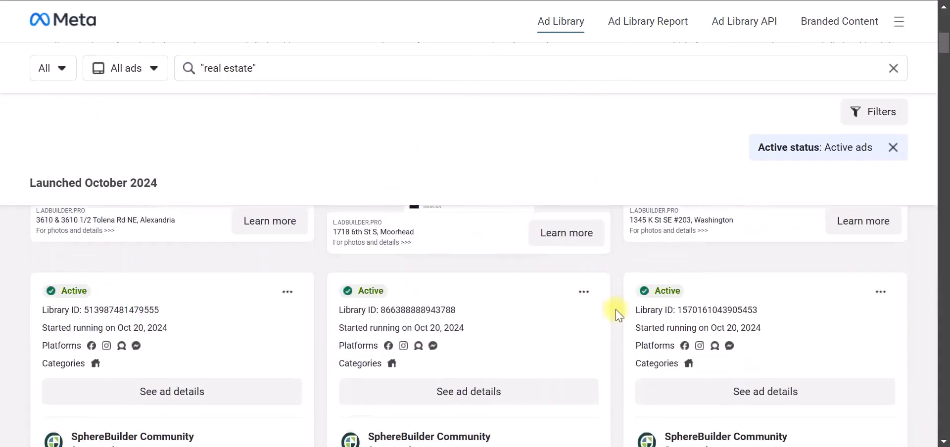
pyautogui.scroll(-3, 618, 314)
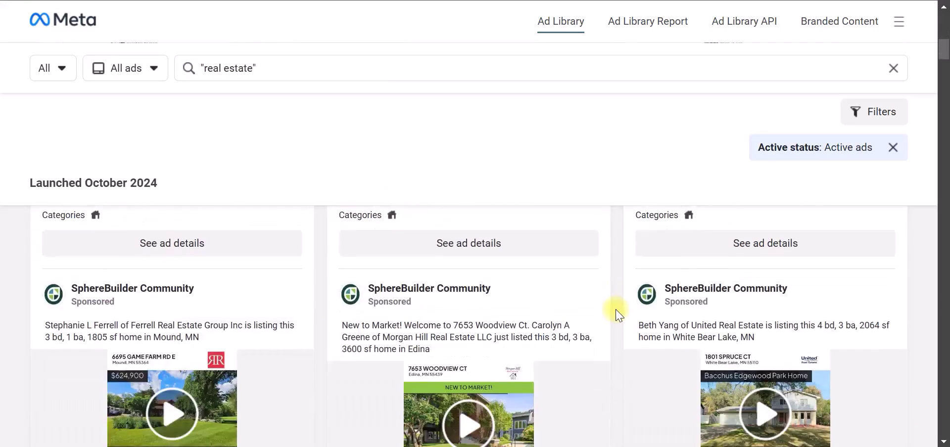
pyautogui.scroll(-3, 617, 314)
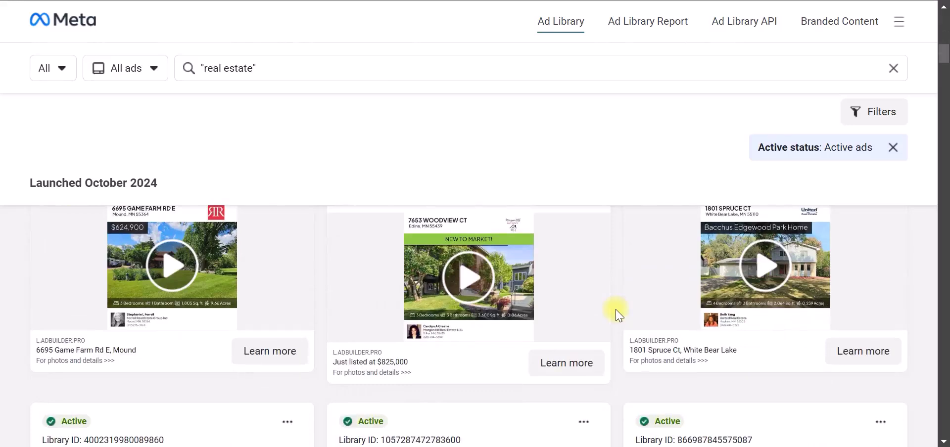
pyautogui.scroll(-3, 617, 314)
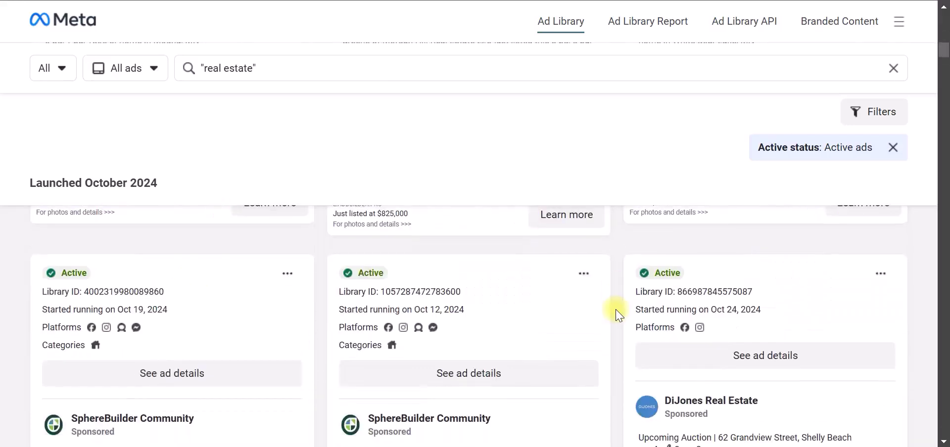
pyautogui.scroll(-6, 617, 314)
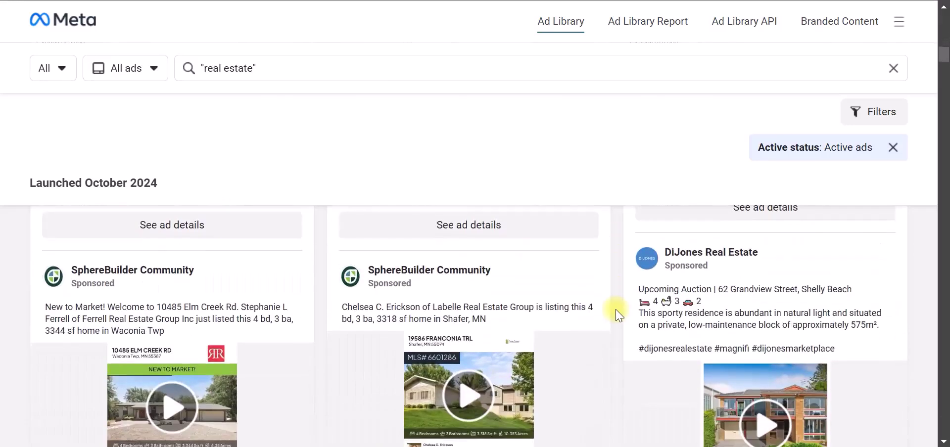
pyautogui.scroll(-3, 618, 314)
pyautogui.scroll(-4, 617, 314)
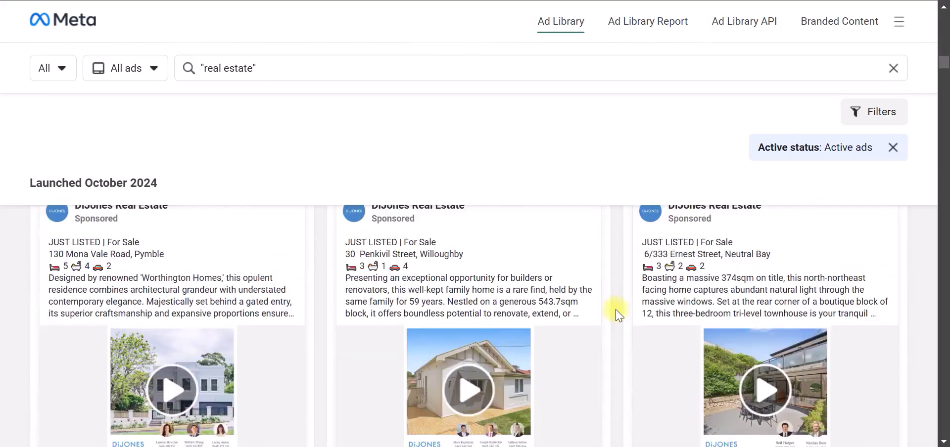
pyautogui.scroll(-2, 615, 312)
pyautogui.scroll(15, 614, 312)
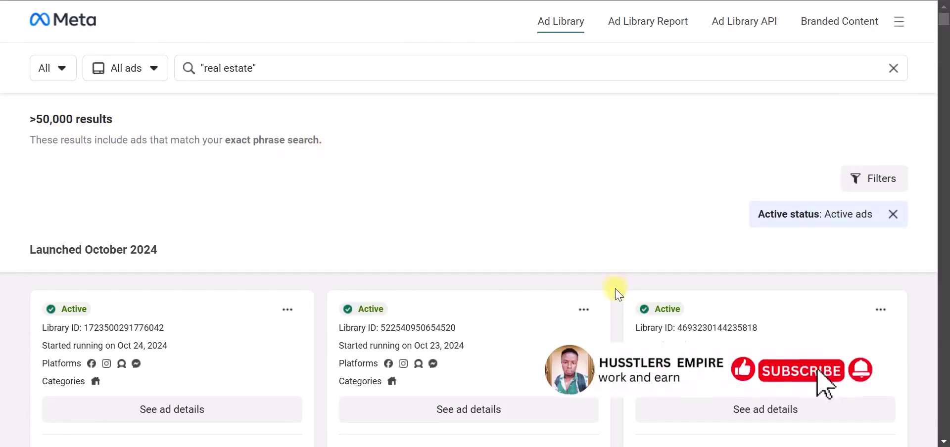
pyautogui.scroll(-3, 618, 295)
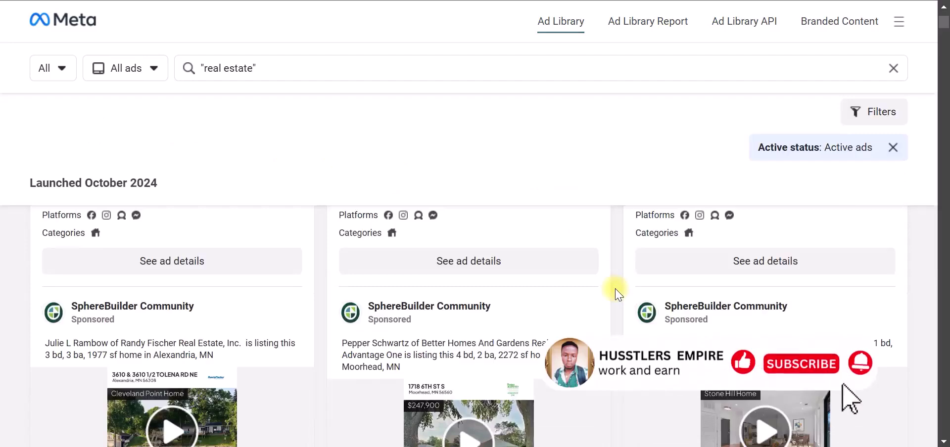
pyautogui.scroll(3, 618, 295)
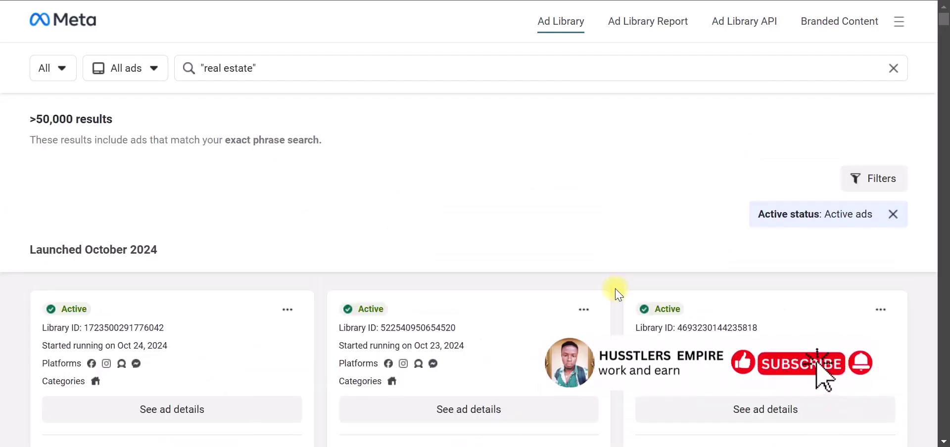